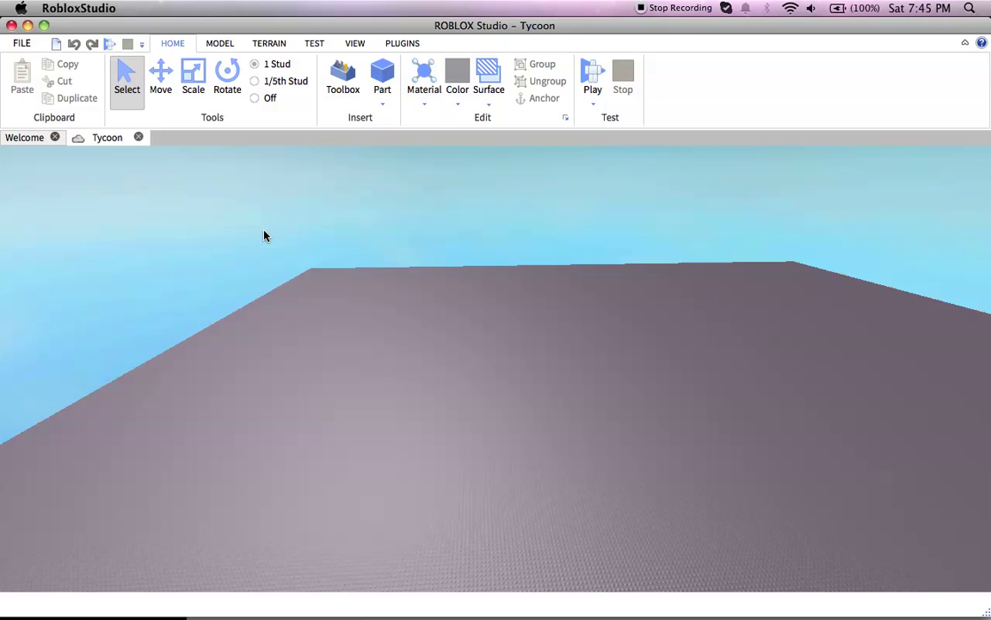
# Fly the camera around and above the empty baseplate to look it over
pyautogui.press('d')
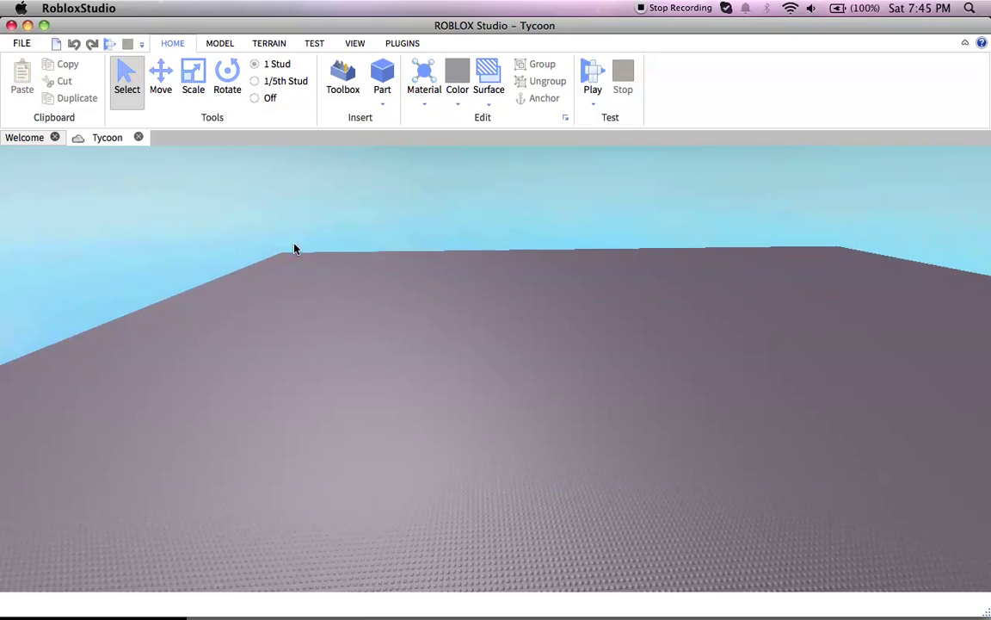
pyautogui.press('q')
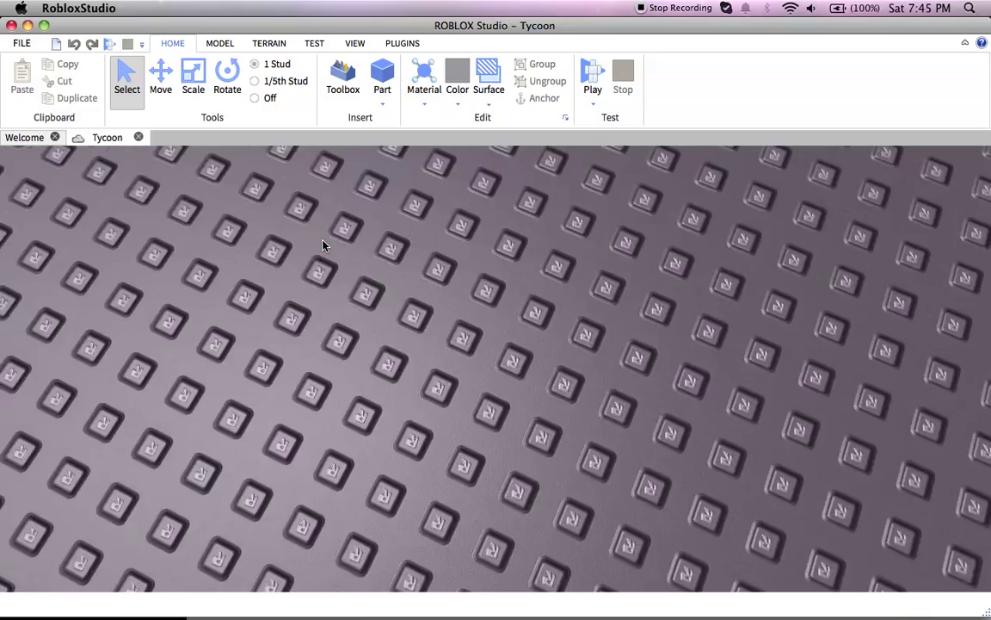
pyautogui.press('e')
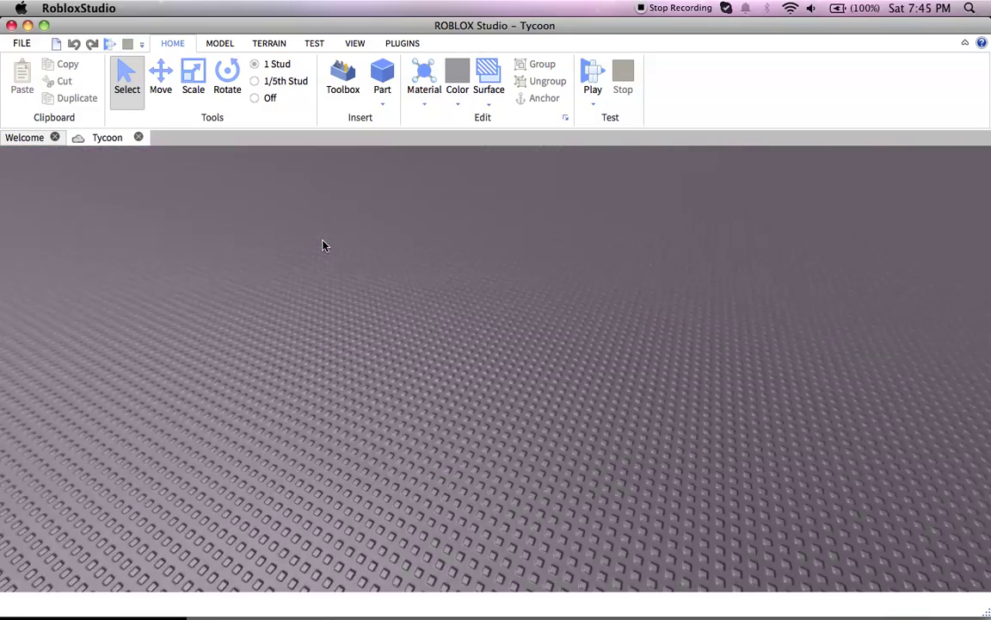
pyautogui.press('e')
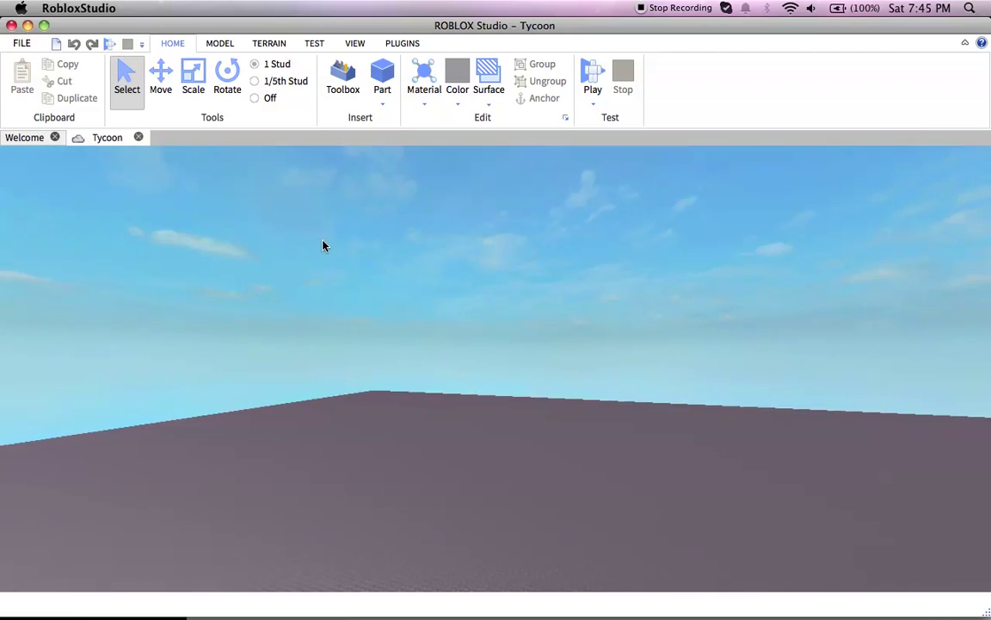
pyautogui.press('q')
pyautogui.press('q')
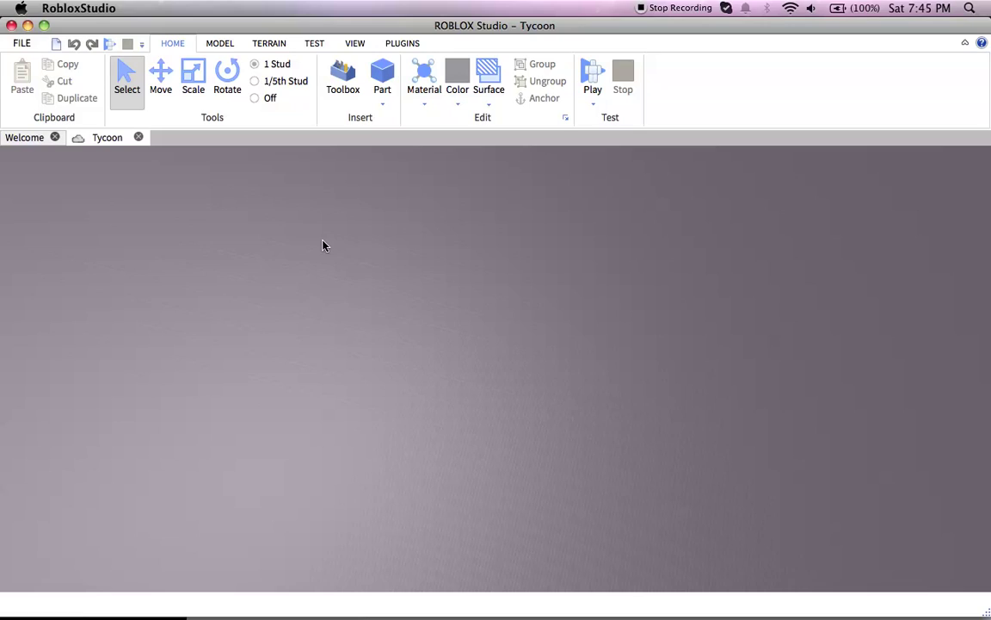
pyautogui.press('e')
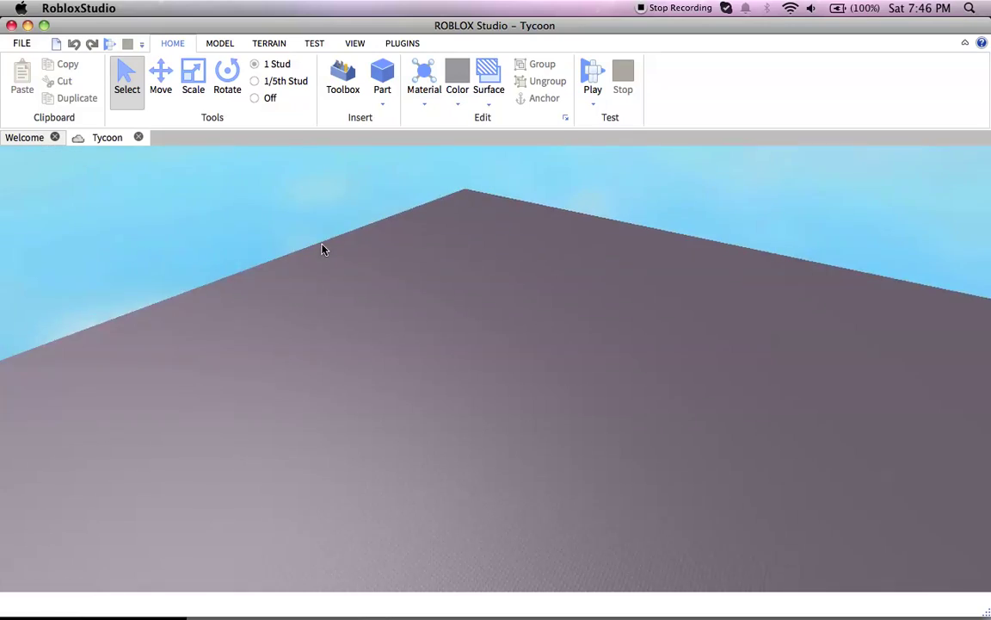
pyautogui.press('q')
pyautogui.press('e')
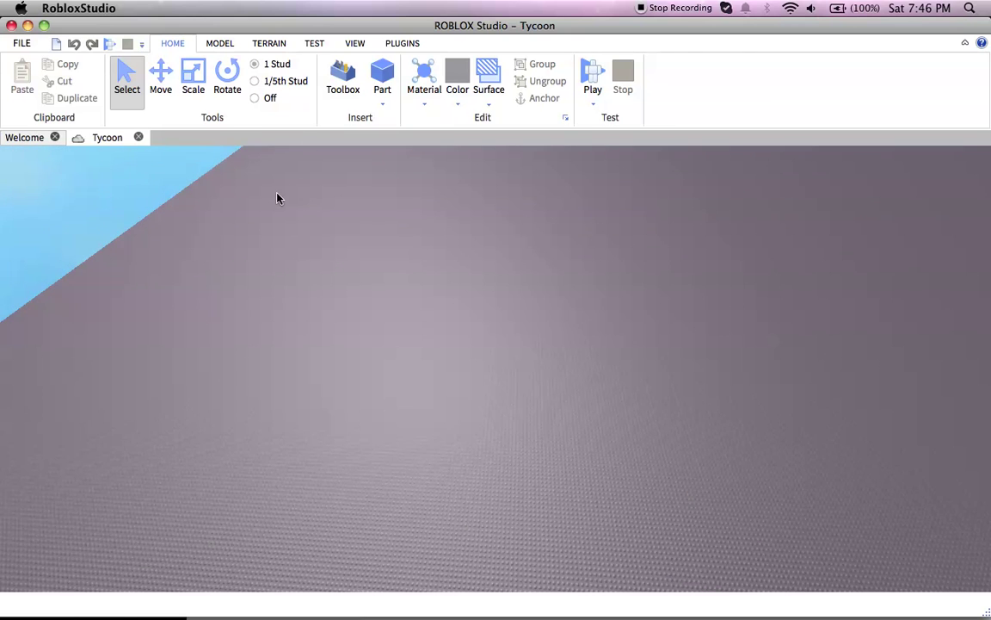
# Show the Explorer and Toolbox panels from the View tab
pyautogui.click(355, 45)
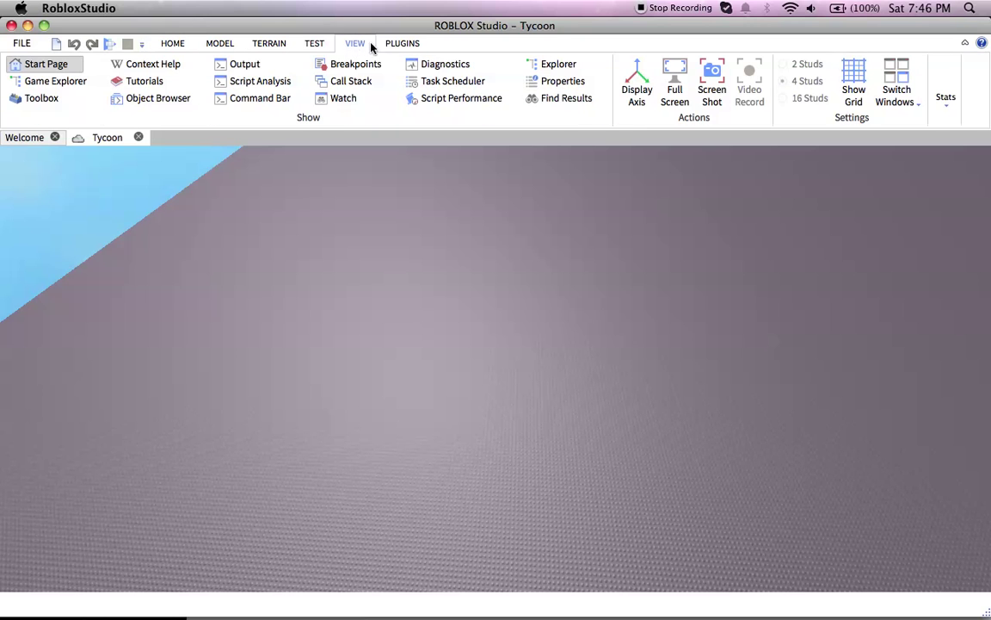
pyautogui.click(559, 65)
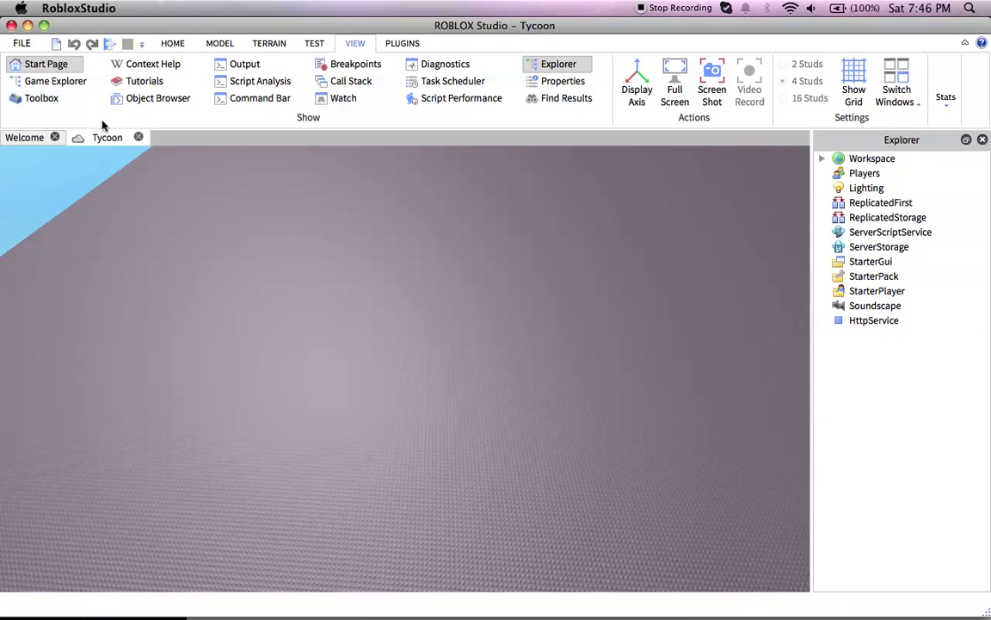
pyautogui.click(64, 98)
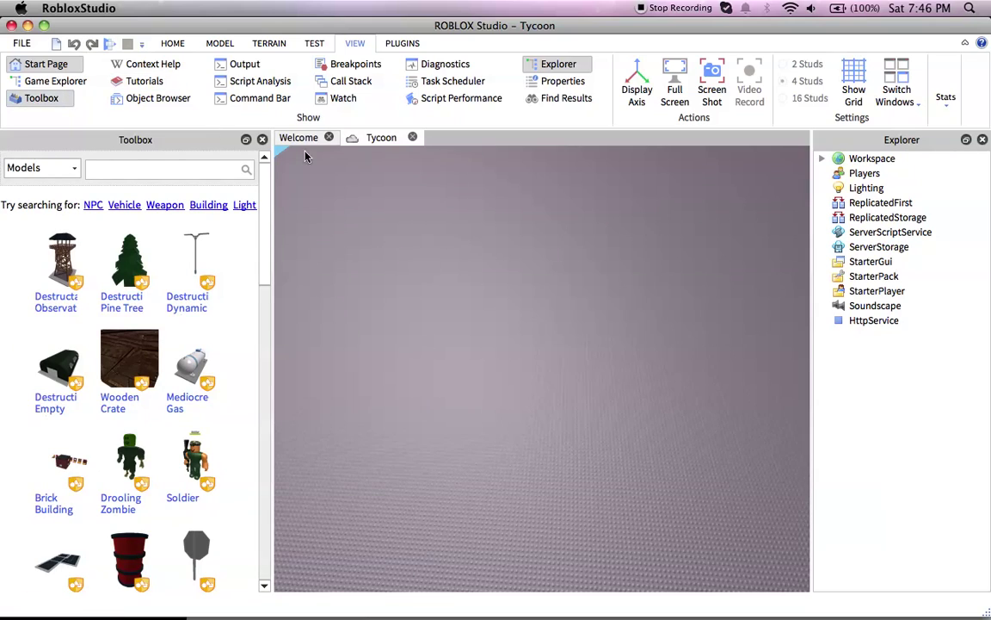
pyautogui.scroll(-5, 545, 327)
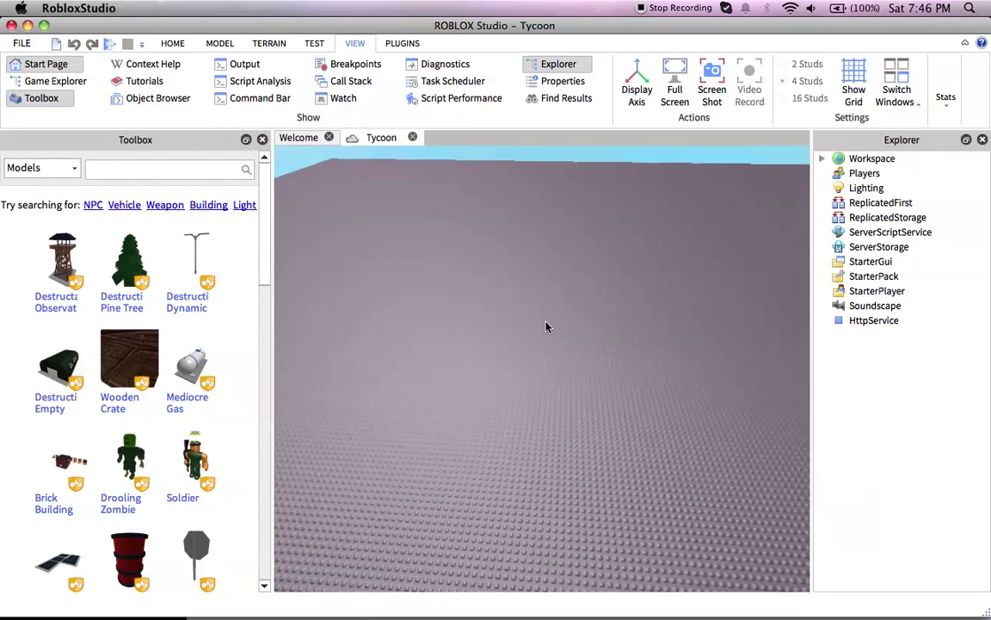
pyautogui.moveTo(544, 327); pyautogui.dragTo(544, 327, button='right')
pyautogui.scroll(-10, 545, 327)
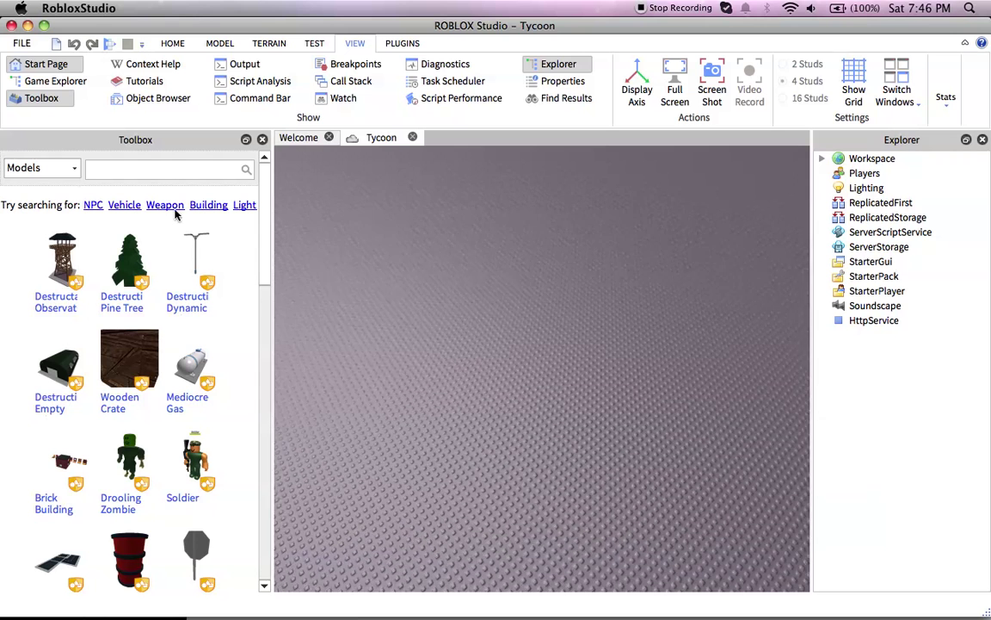
# Insert the Tycoon Starter Kit! from My Models onto the baseplate
pyautogui.click(60, 164)
pyautogui.click(59, 226)
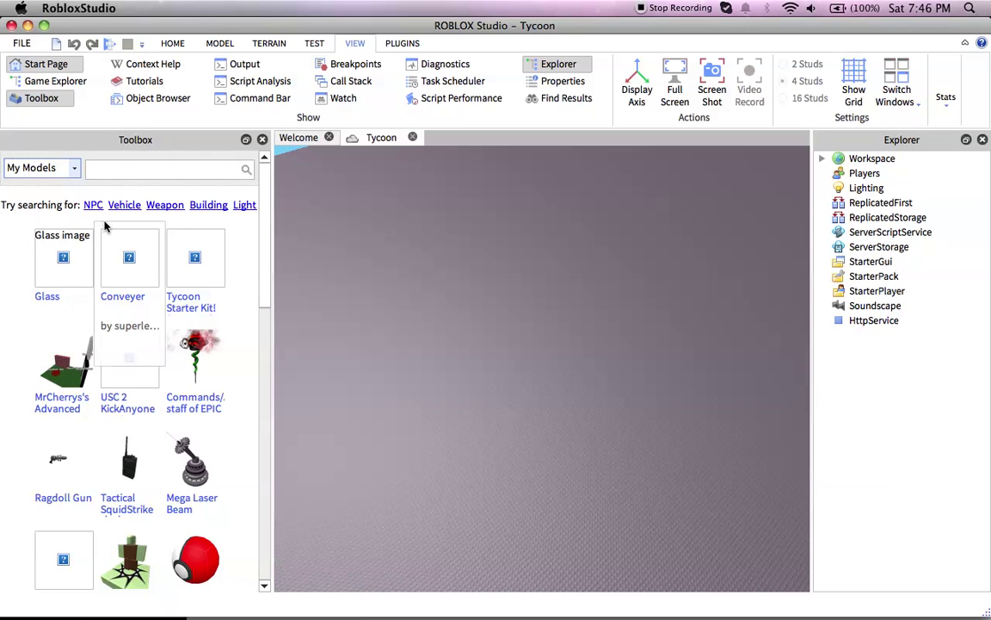
pyautogui.moveTo(195, 258)
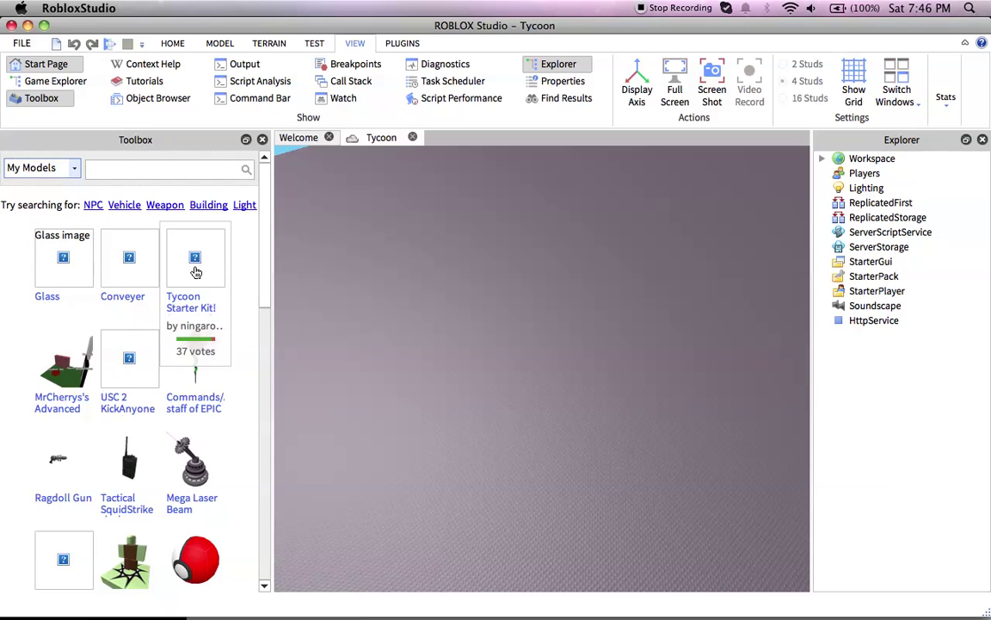
pyautogui.click(194, 271)
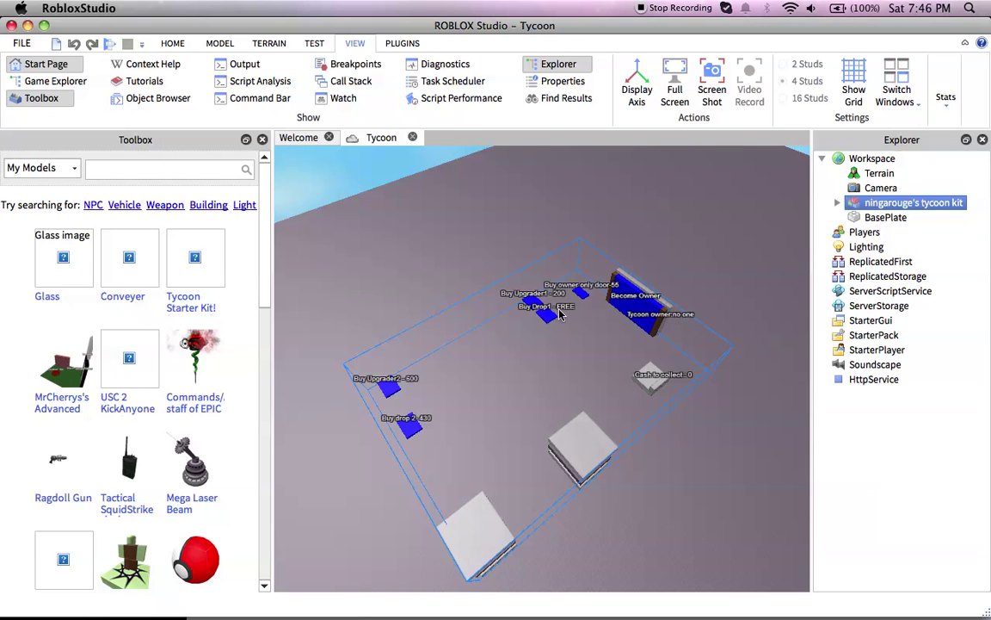
pyautogui.click(550, 311)
pyautogui.scroll(-5, 550, 297)
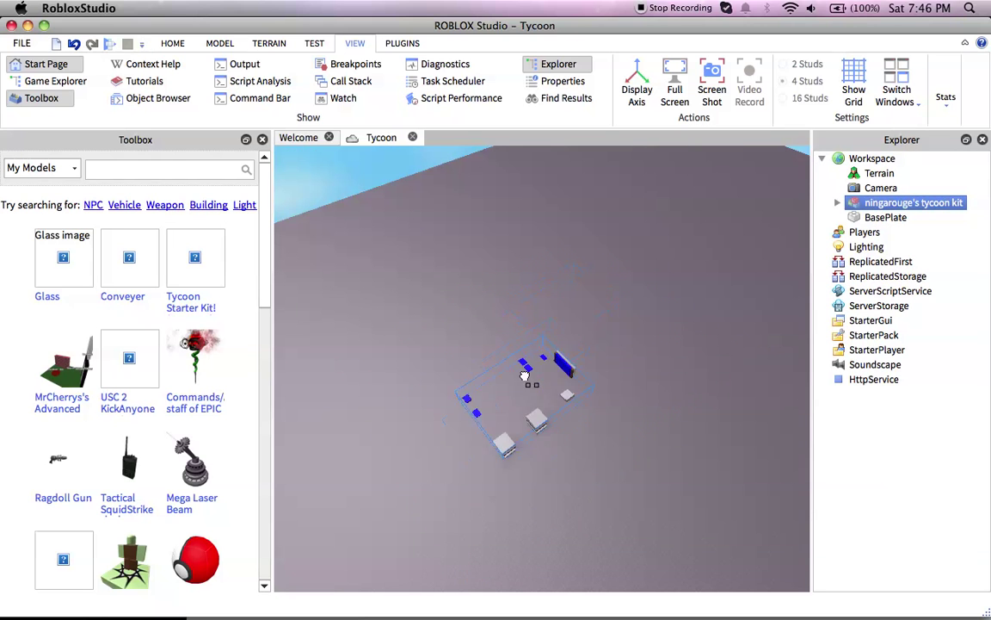
pyautogui.scroll(2, 525, 376)
pyautogui.click(468, 313)
pyautogui.scroll(3, 468, 314)
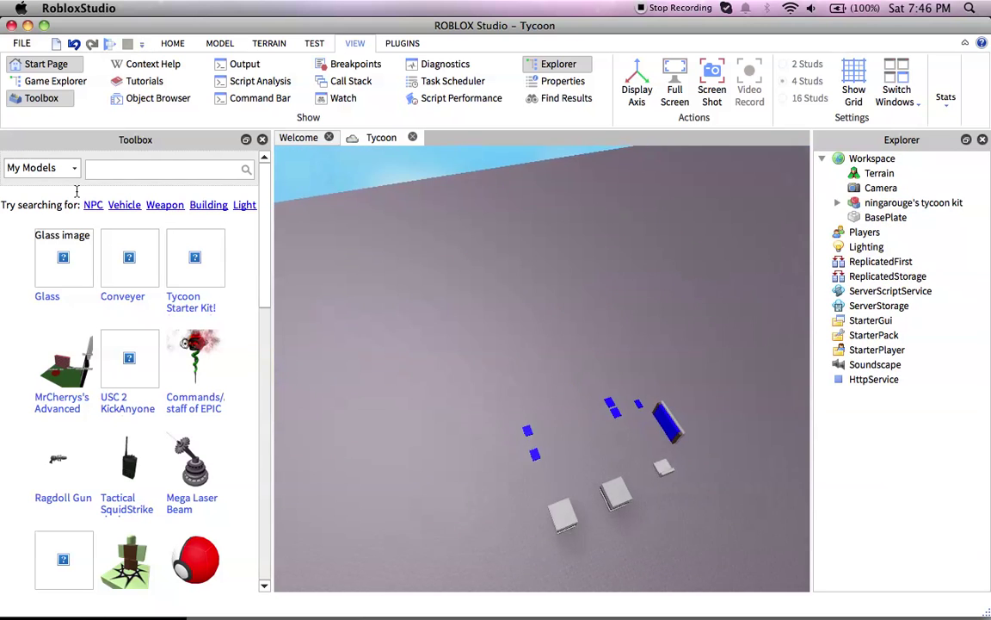
# Close the Toolbox and orbit the camera onto the tycoon kit
pyautogui.click(262, 138)
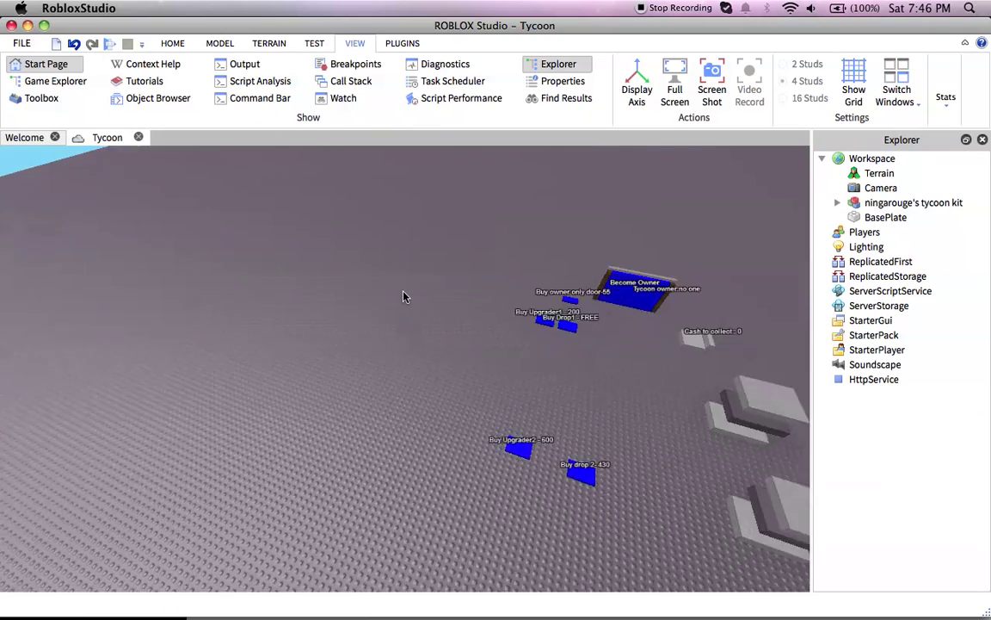
pyautogui.moveTo(405, 296); pyautogui.dragTo(404, 297, button='right')
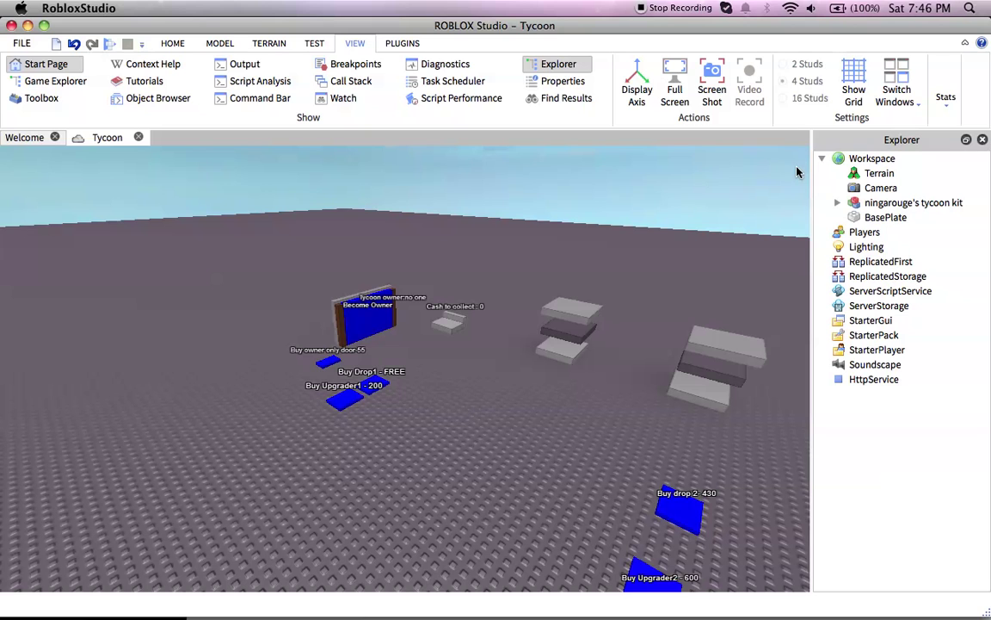
pyautogui.scroll(3, 796, 168)
pyautogui.scroll(-5, 796, 167)
pyautogui.moveTo(799, 168); pyautogui.dragTo(674, 247, button='right')
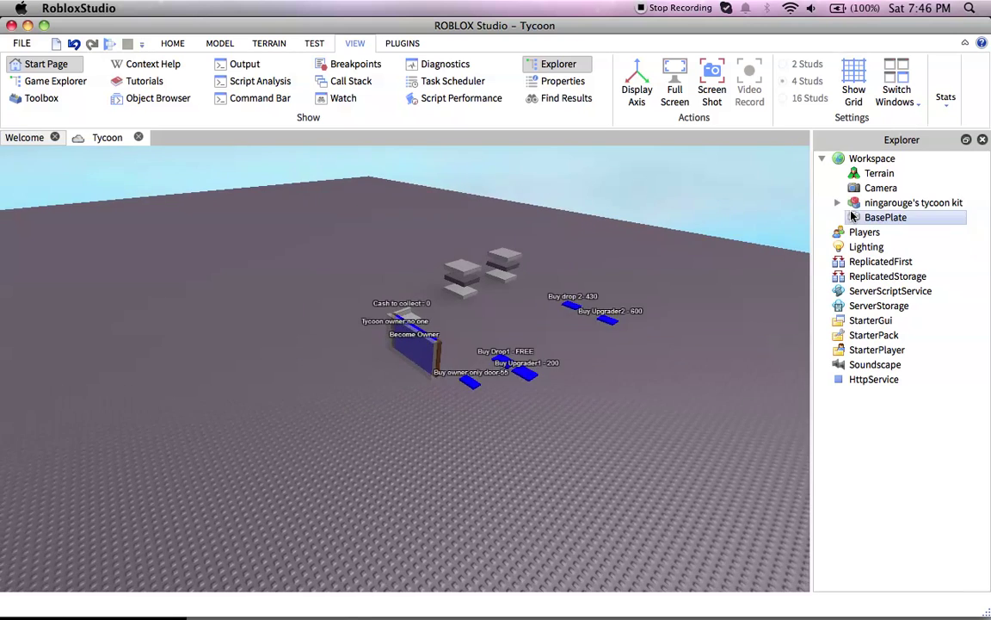
# Expand the tycoon kit and its Factory in Explorer to list buttons, droppers and upgraders
pyautogui.press('w')
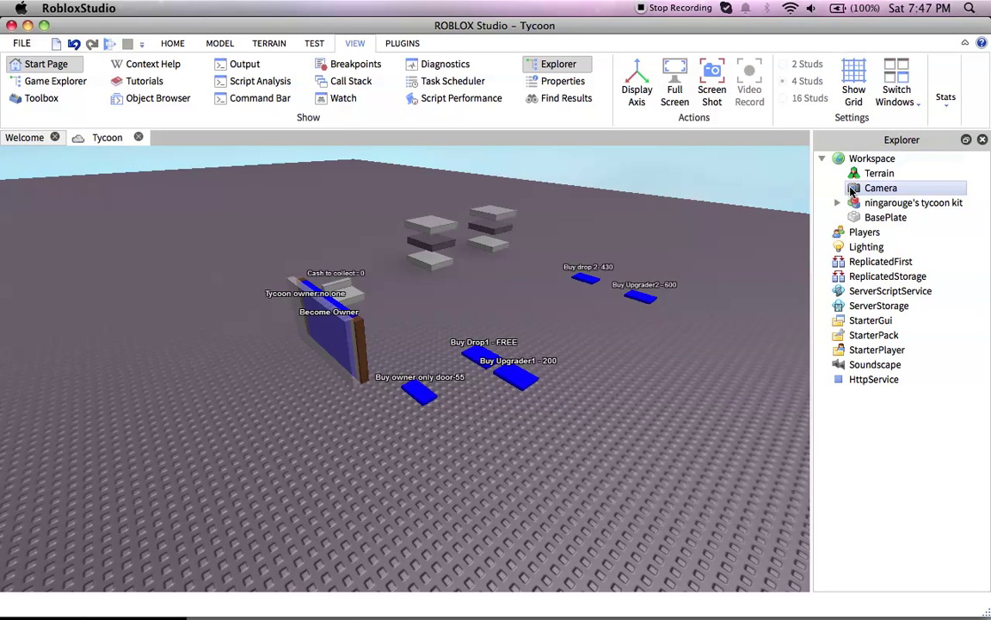
pyautogui.click(838, 203)
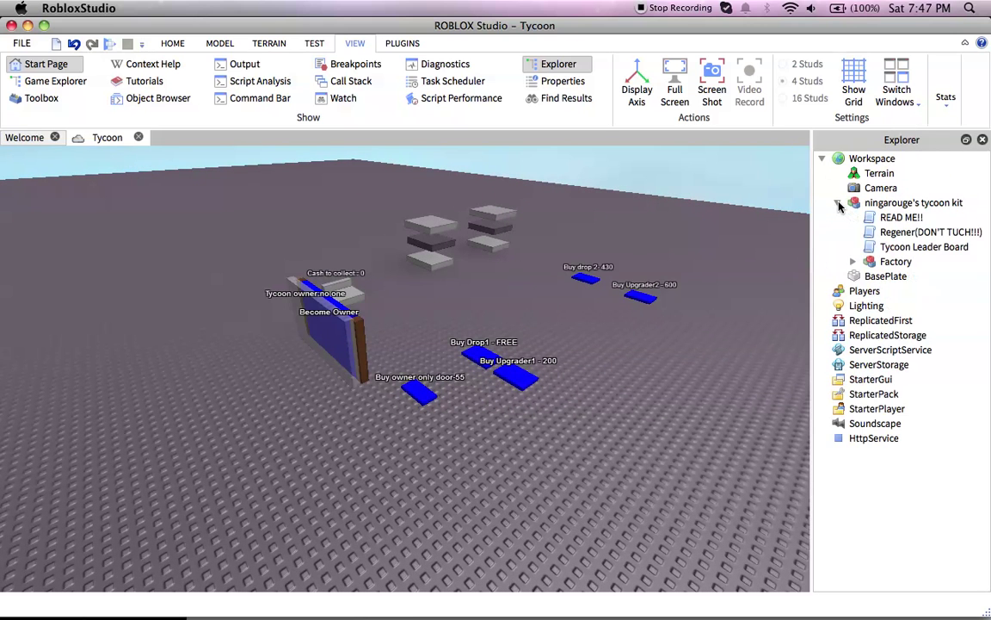
pyautogui.click(853, 261)
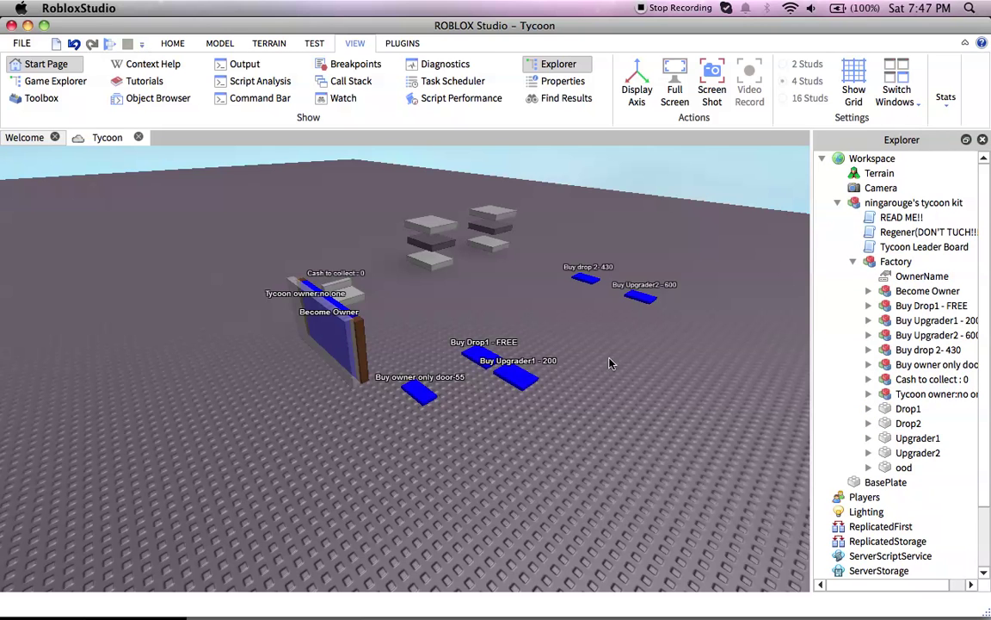
pyautogui.scroll(-3, 620, 416)
pyautogui.scroll(-3, 619, 415)
pyautogui.scroll(-3, 616, 412)
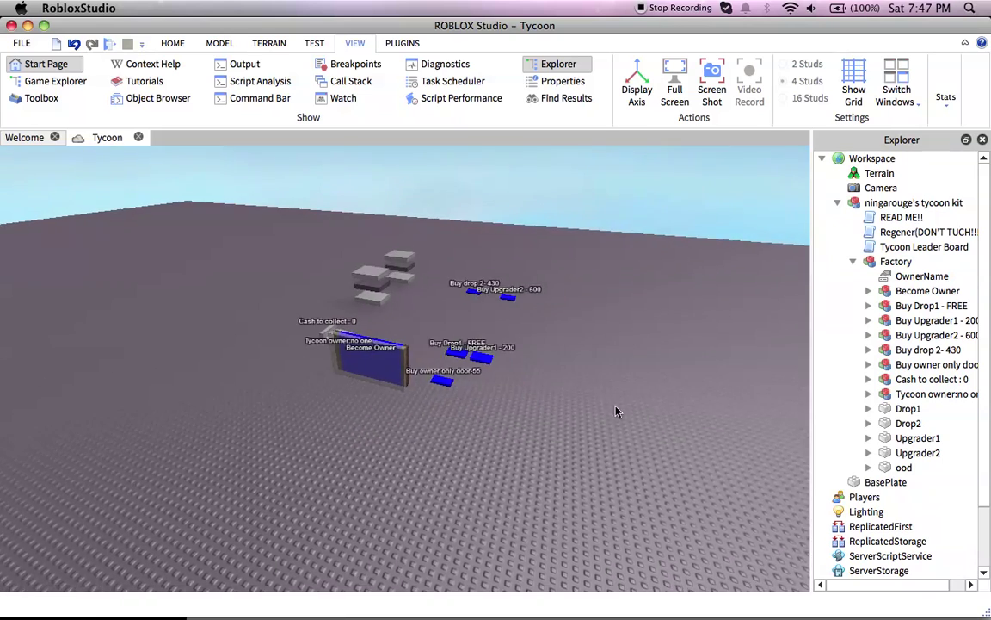
pyautogui.moveTo(617, 412); pyautogui.dragTo(615, 409, button='right')
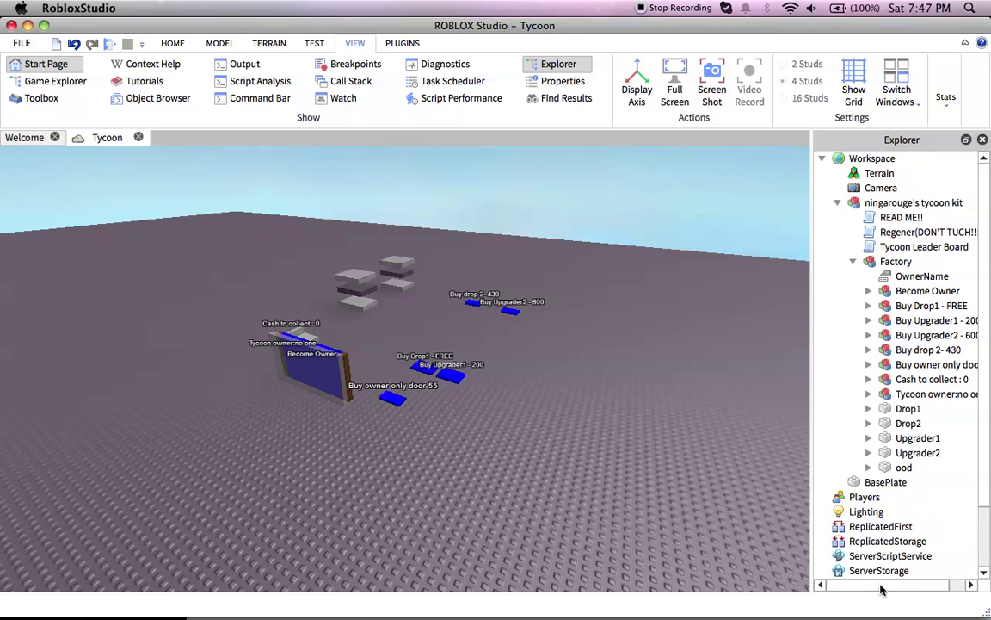
pyautogui.moveTo(880, 588); pyautogui.dragTo(891, 589)
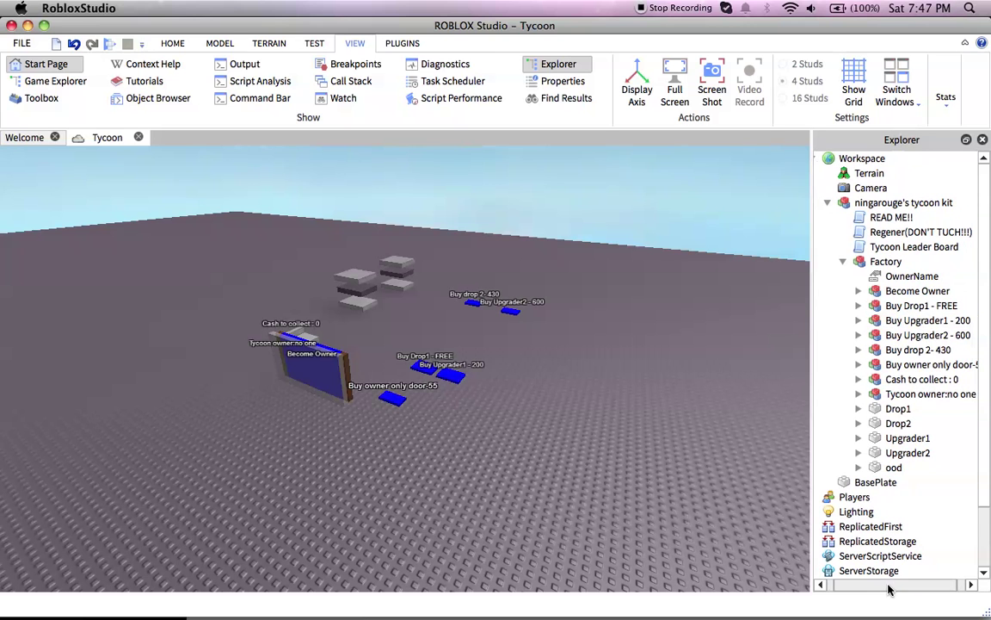
# Copy the Buy Upgrader1 - 200 button and paste it onto open baseplate away from the tycoon
pyautogui.rightClick(949, 321)
pyautogui.press('Escape')
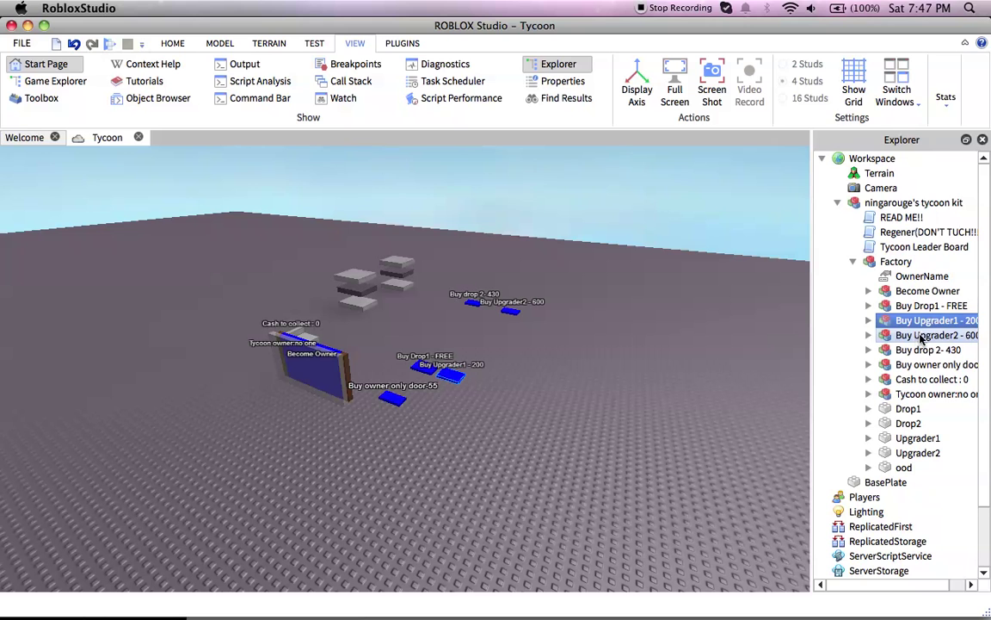
pyautogui.rightClick(929, 324)
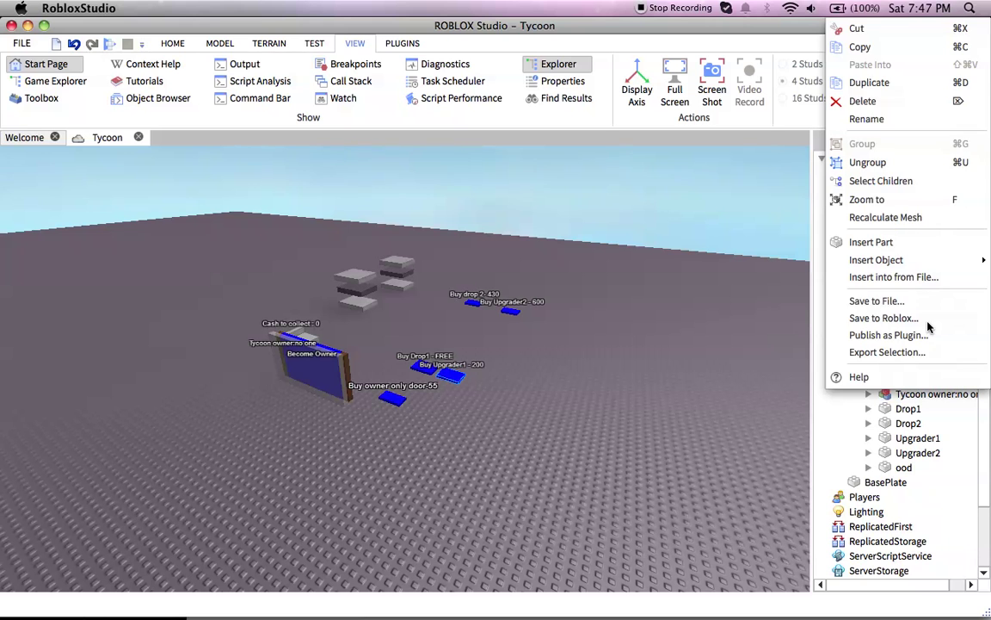
pyautogui.click(882, 45)
pyautogui.moveTo(684, 262); pyautogui.dragTo(590, 380, button='right')
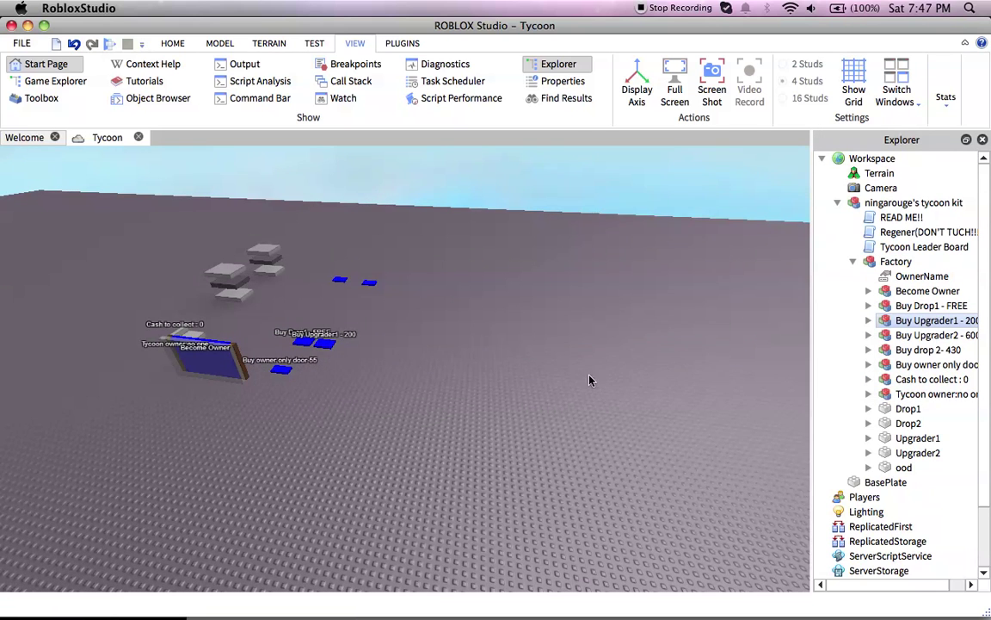
pyautogui.rightClick(591, 381)
pyautogui.click(624, 104)
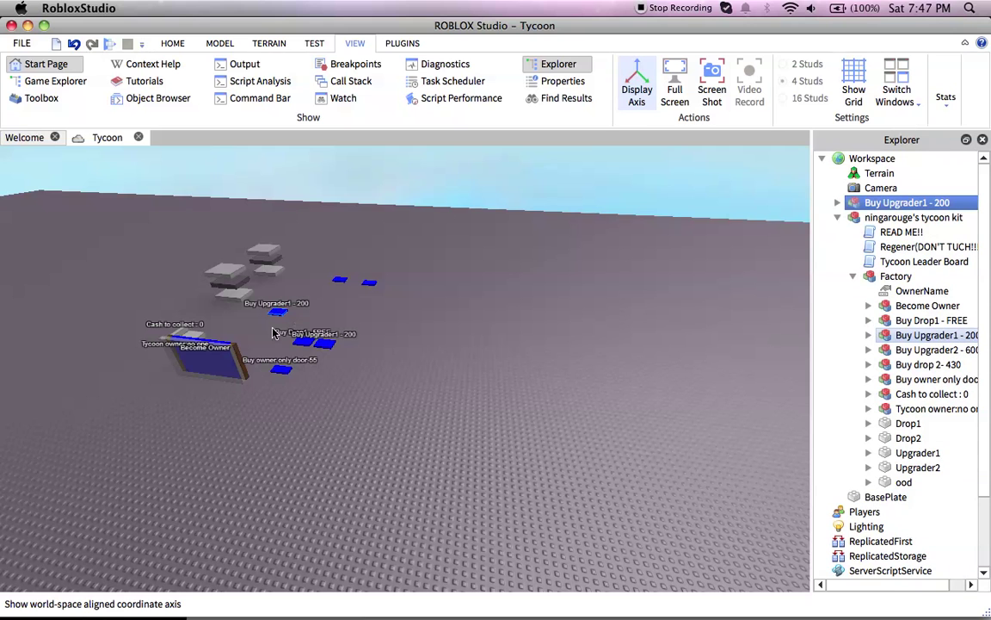
pyautogui.moveTo(276, 312)
pyautogui.mouseDown()
pyautogui.moveTo(482, 340)
pyautogui.moveTo(473, 431)
pyautogui.moveTo(644, 410)
pyautogui.mouseUp()
pyautogui.click(642, 389)
# Orbit the view onto the empty floor beside the copied Buy Upgrader1 pad
pyautogui.moveTo(648, 398); pyautogui.dragTo(444, 360, button='right')
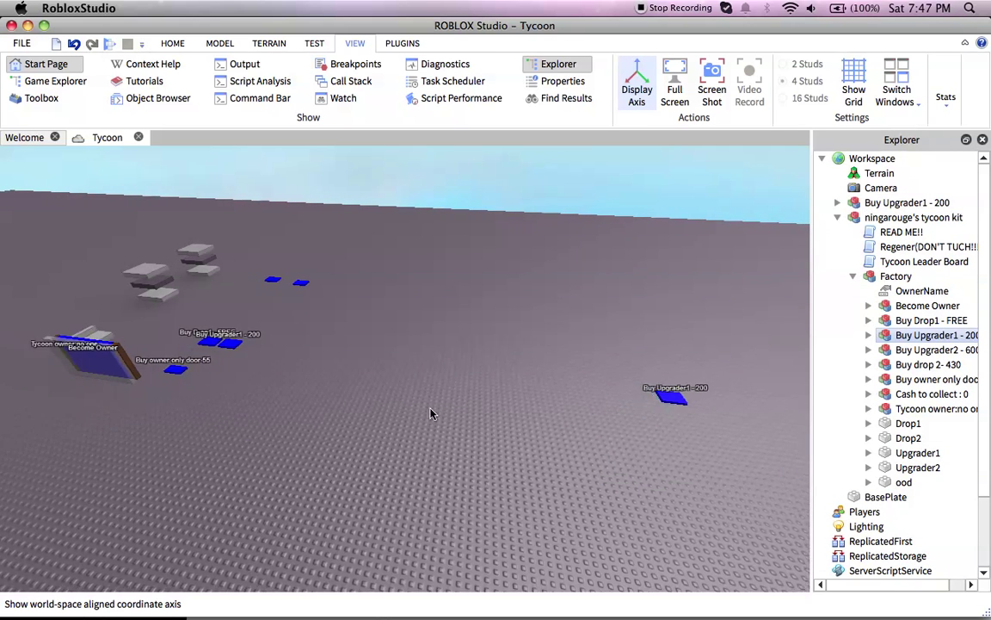
pyautogui.scroll(-5, 482, 349)
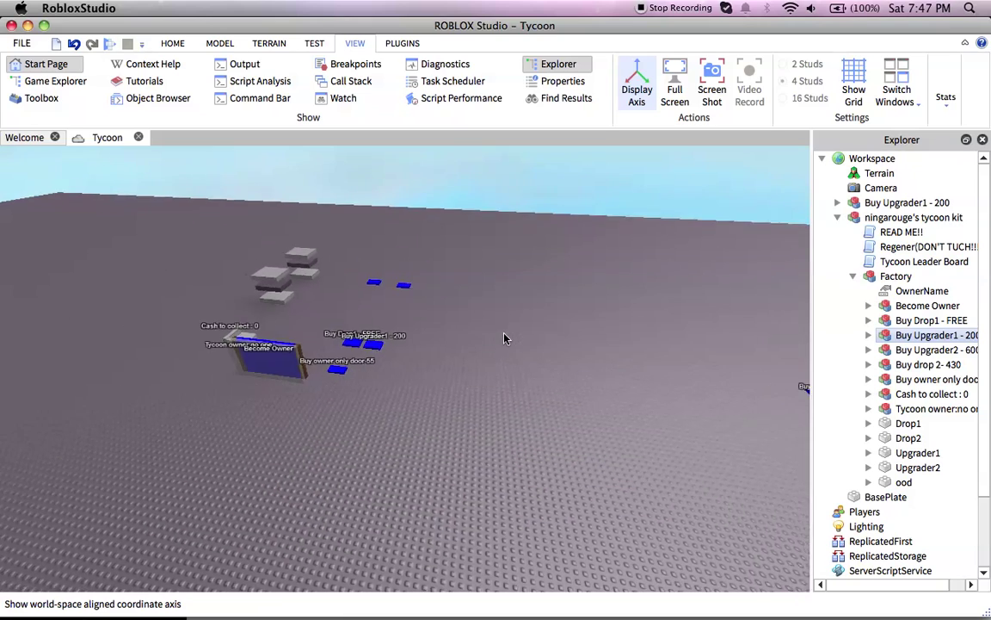
pyautogui.moveTo(505, 343); pyautogui.dragTo(505, 342, button='right')
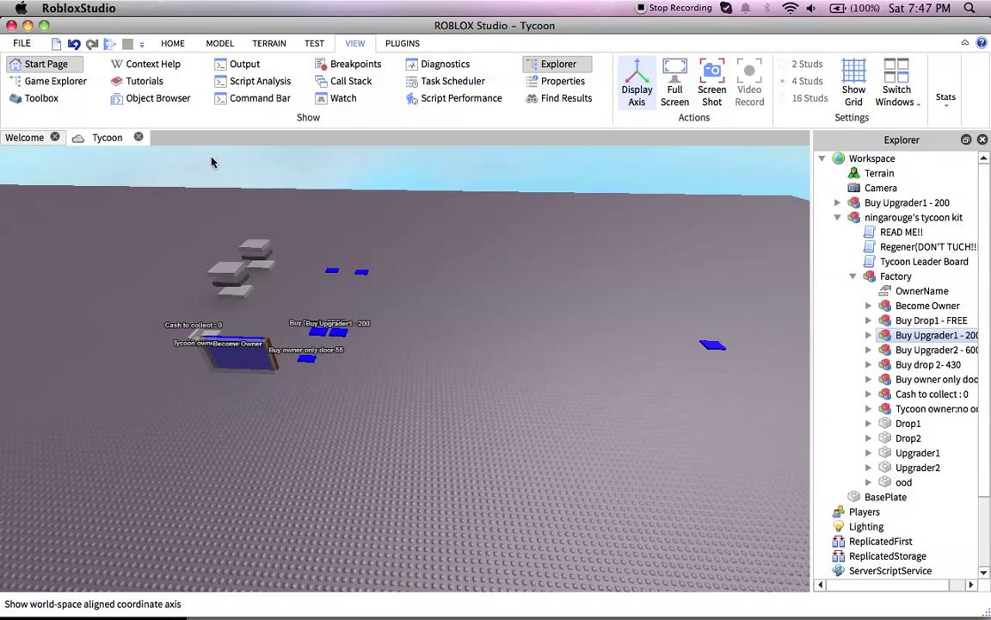
pyautogui.moveTo(456, 405); pyautogui.dragTo(287, 217, button='right')
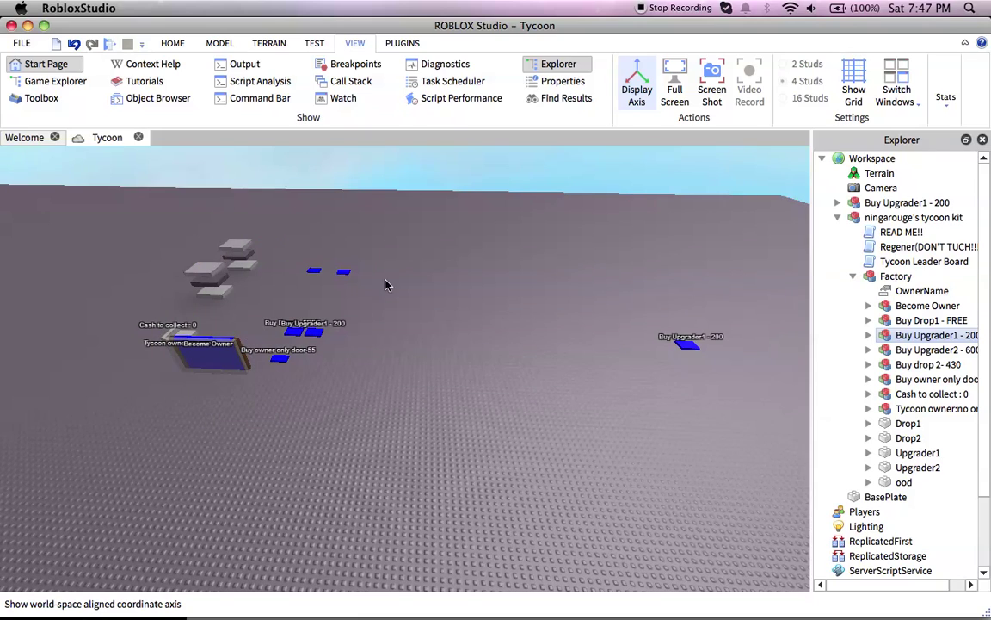
pyautogui.moveTo(193, 178); pyautogui.dragTo(236, 178, button='right')
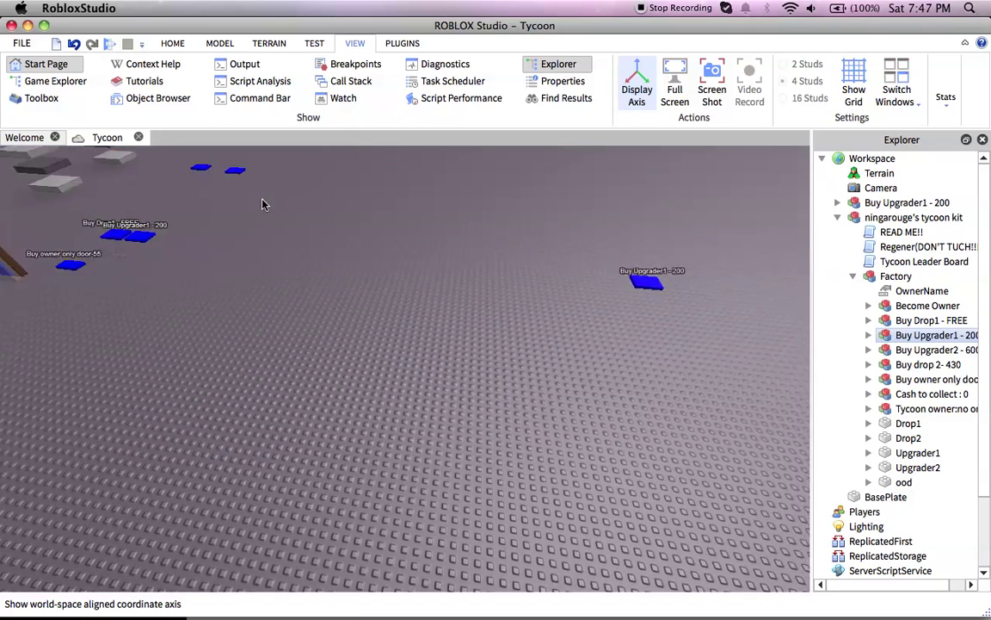
pyautogui.click(166, 42)
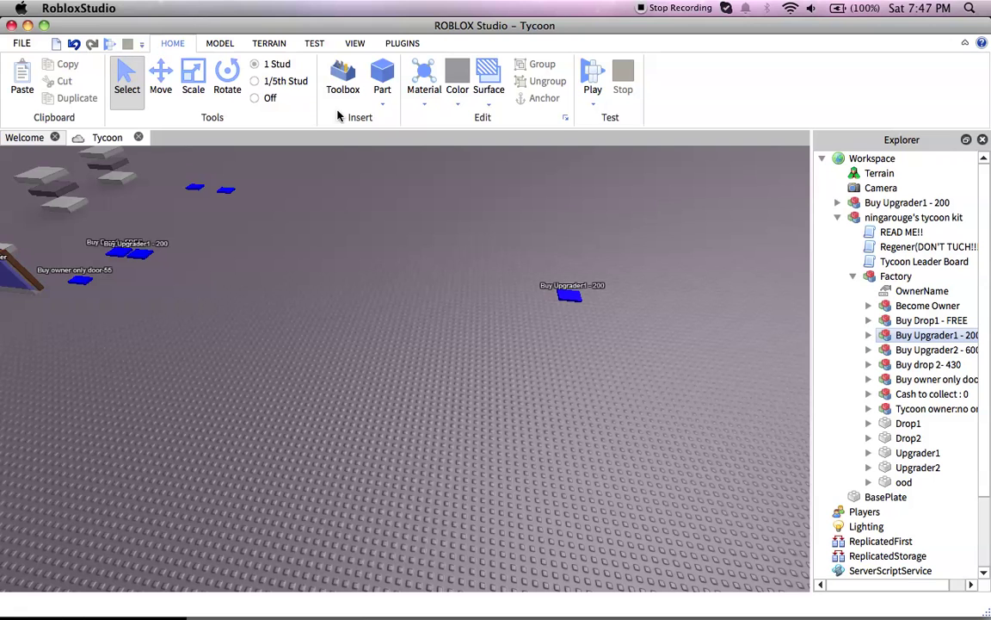
# Insert a block part and scale it into a long, tall gray wall
pyautogui.click(382, 102)
pyautogui.click(387, 121)
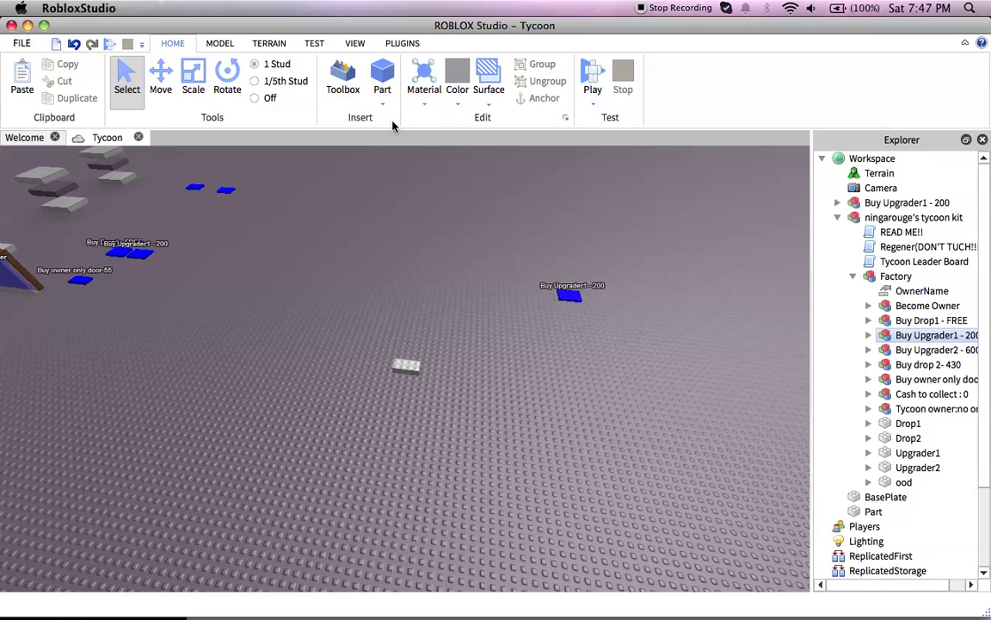
pyautogui.scroll(-5, 510, 422)
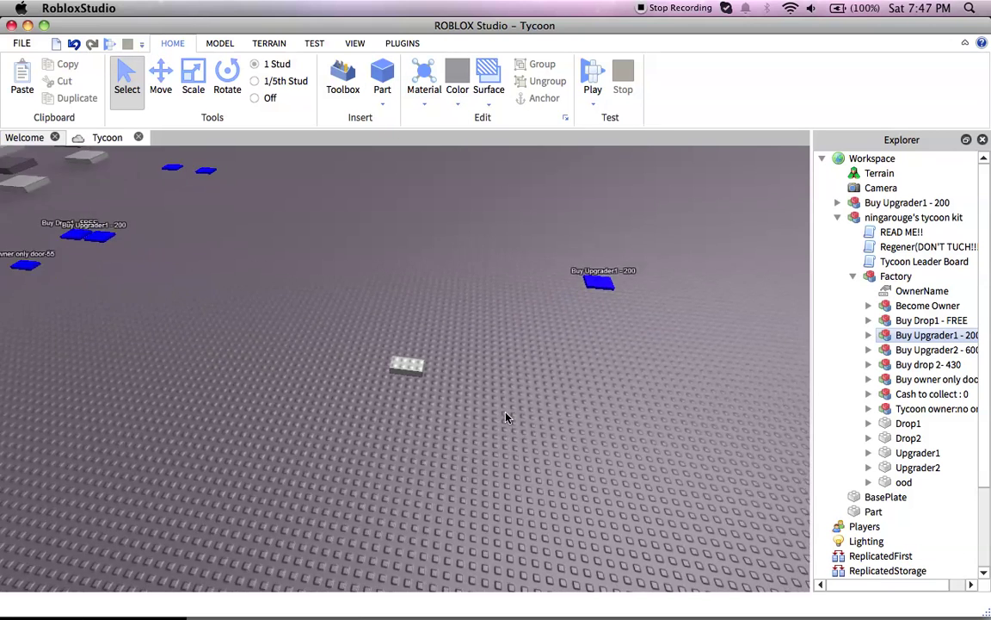
pyautogui.click(372, 379)
pyautogui.scroll(8, 373, 379)
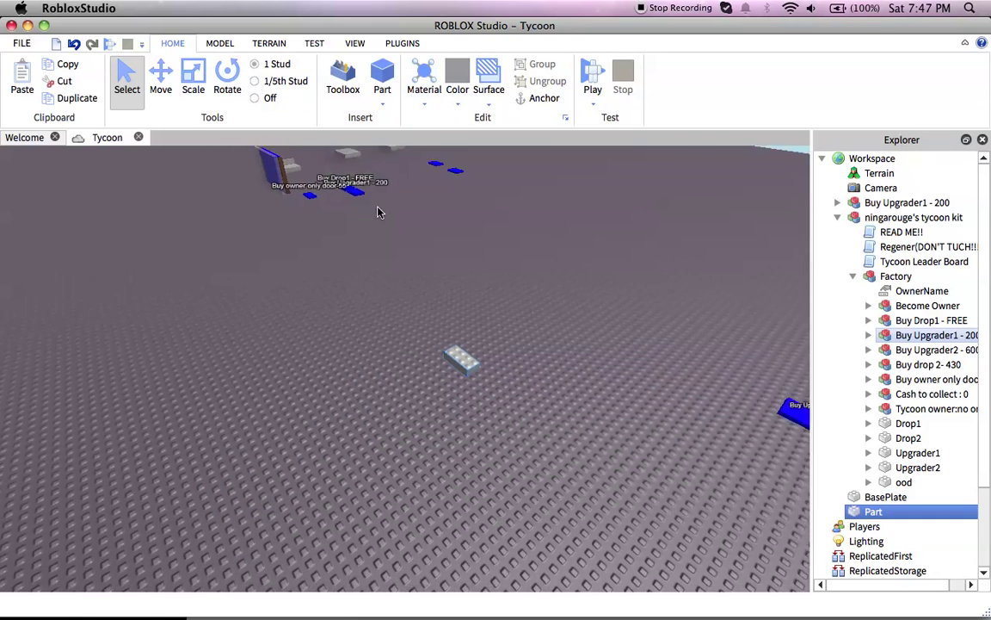
pyautogui.click(193, 84)
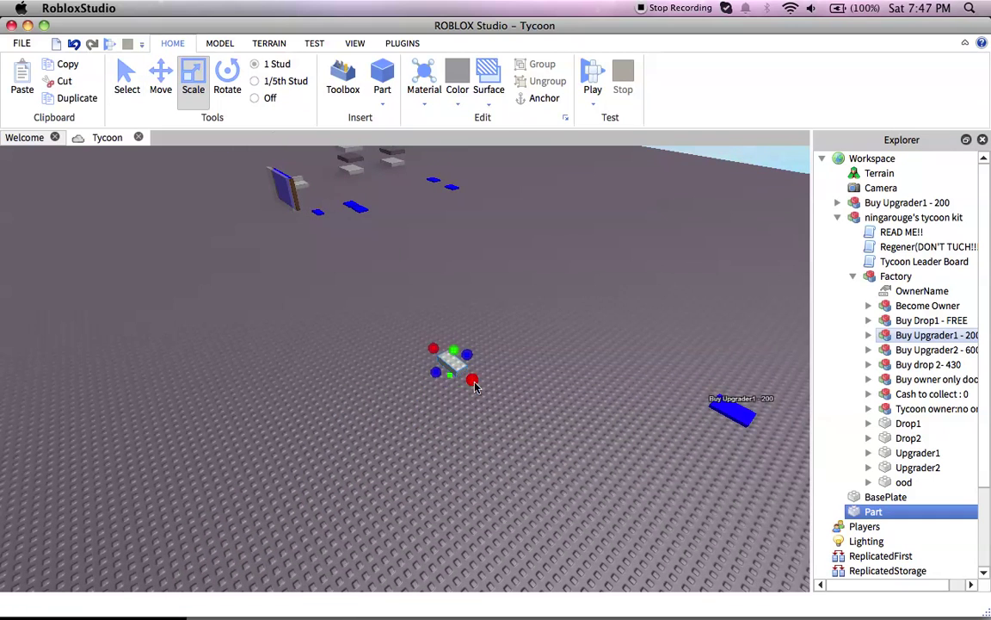
pyautogui.moveTo(473, 378); pyautogui.dragTo(562, 449)
pyautogui.moveTo(496, 381); pyautogui.dragTo(509, 323)
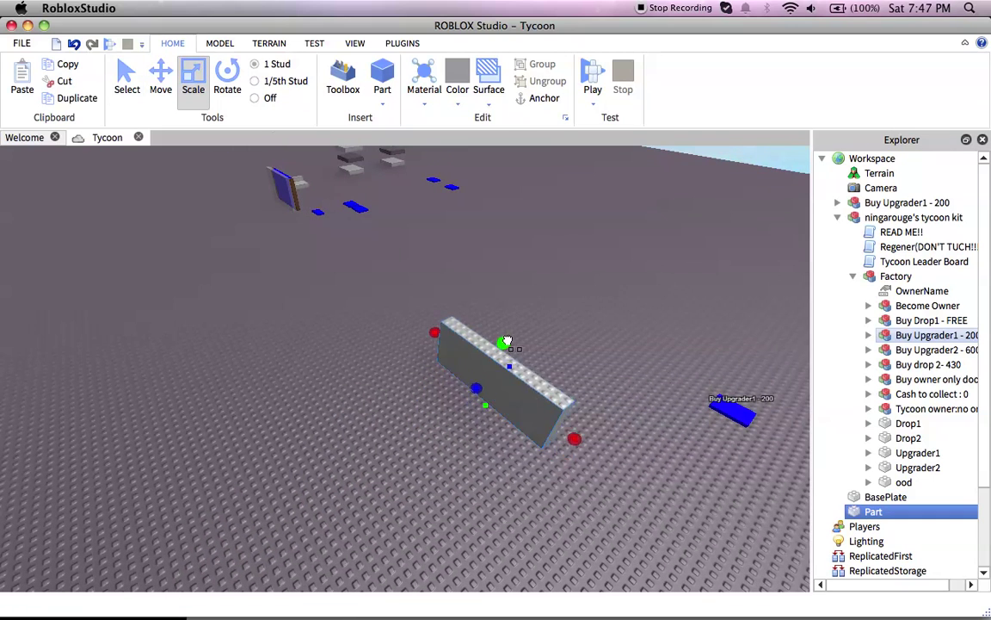
pyautogui.click(476, 211)
pyautogui.moveTo(353, 175); pyautogui.dragTo(353, 174, button='right')
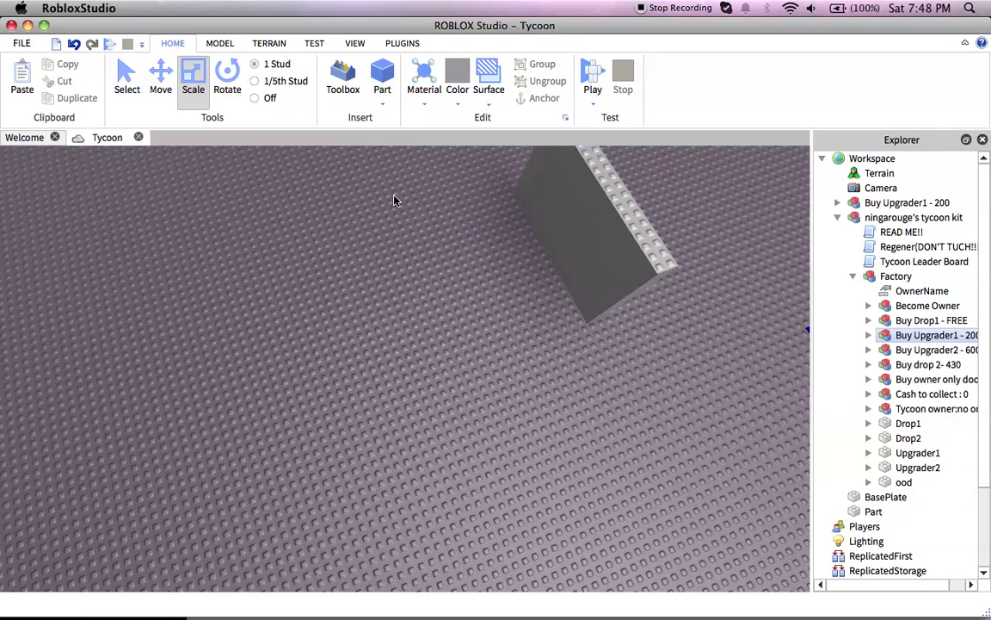
# Insert a second block and stretch it into a tall wall forming an L with the first
pyautogui.click(382, 99)
pyautogui.click(398, 123)
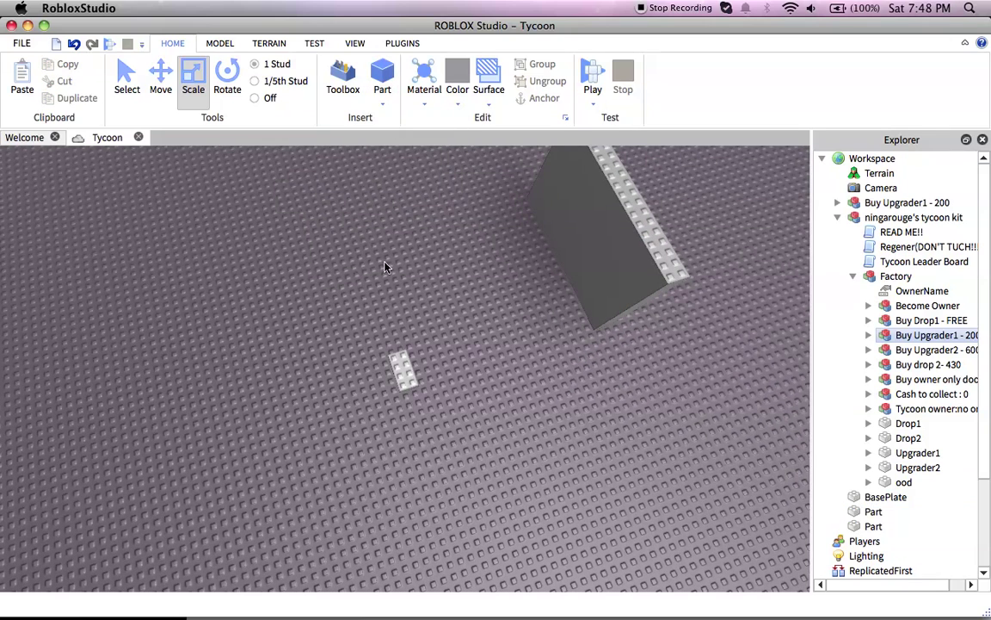
pyautogui.moveTo(363, 332)
pyautogui.mouseDown()
pyautogui.moveTo(526, 210)
pyautogui.moveTo(396, 242)
pyautogui.mouseUp()
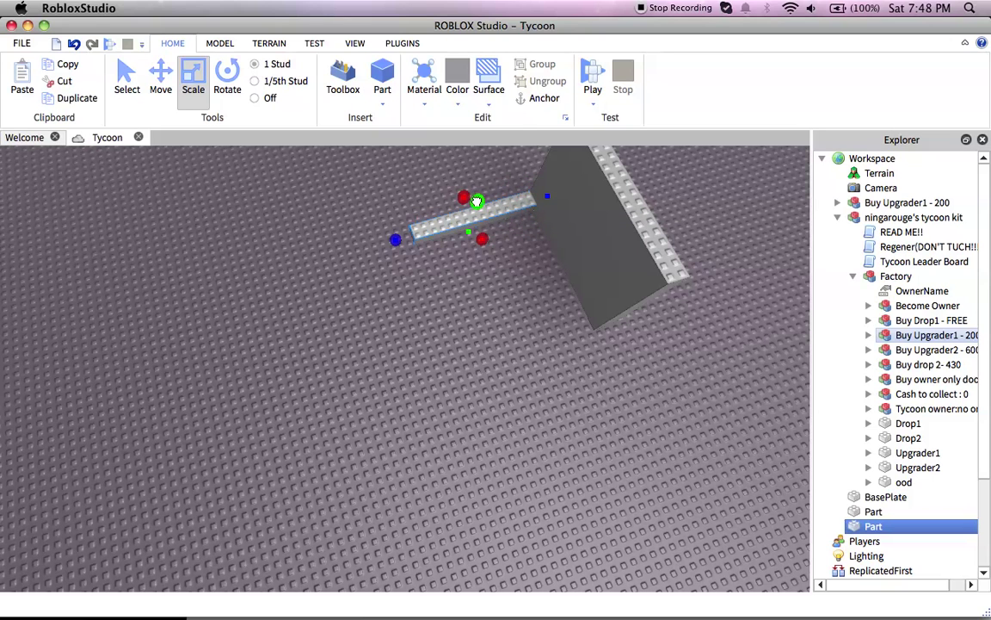
pyautogui.moveTo(477, 202); pyautogui.dragTo(482, 169)
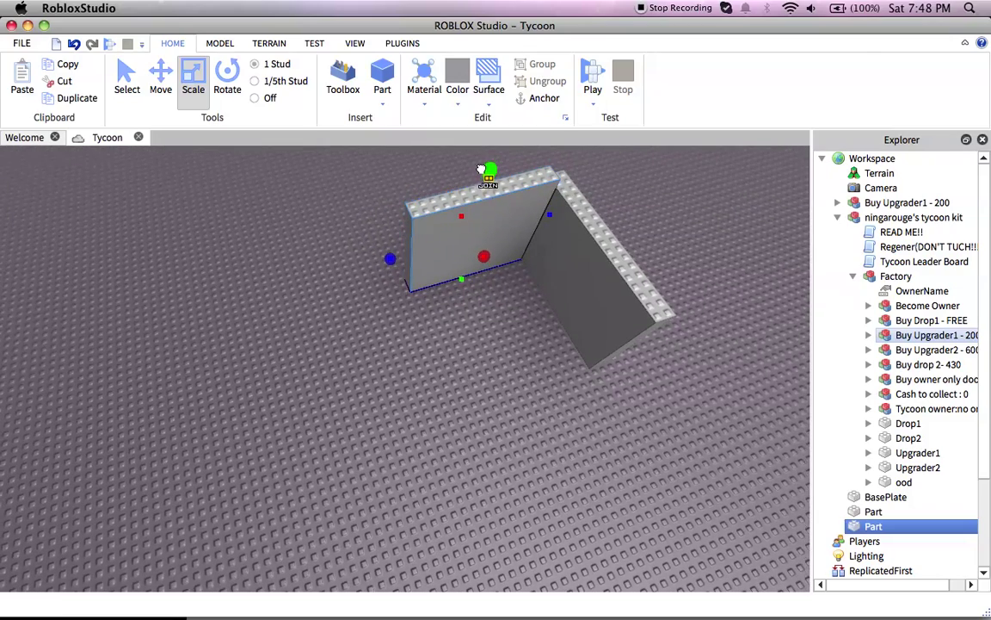
pyautogui.click(295, 275)
pyautogui.moveTo(295, 276); pyautogui.dragTo(327, 314, button='right')
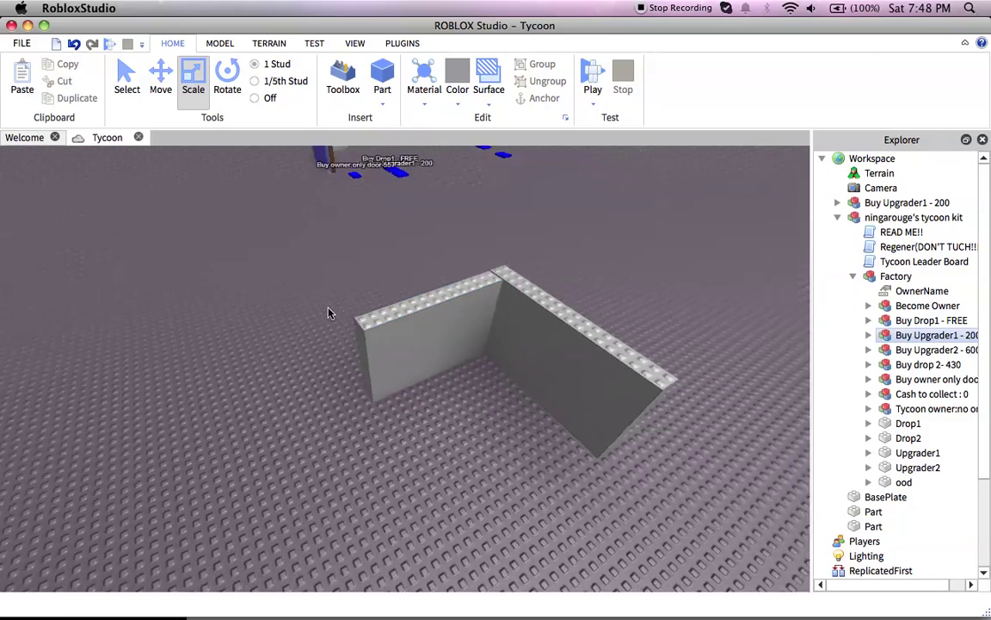
pyautogui.scroll(5, 328, 314)
# Move the Buy Upgrader1 pad closer to the L-shaped walls
pyautogui.click(440, 327)
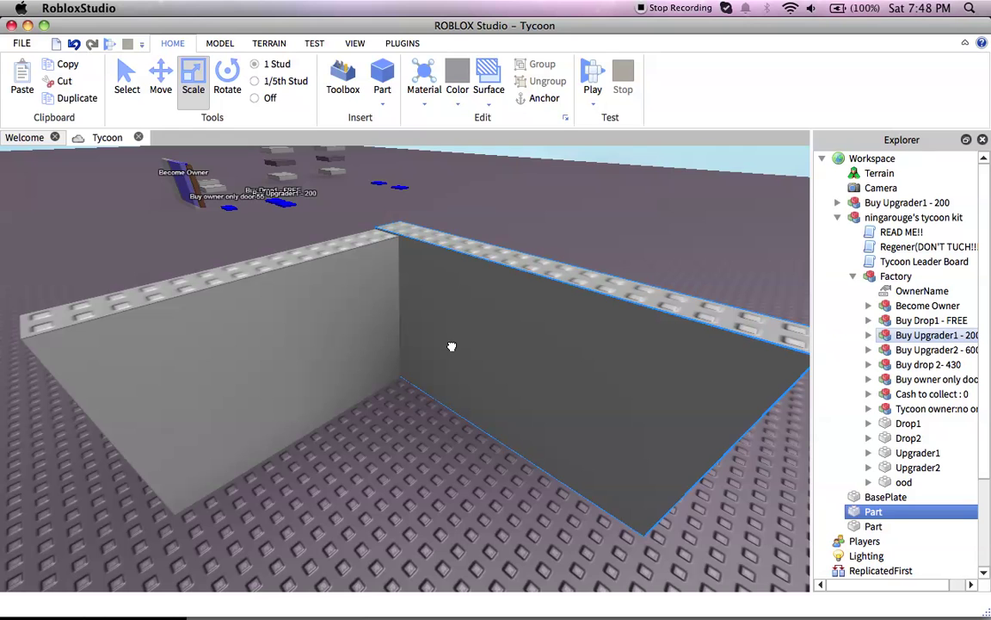
pyautogui.scroll(-3, 451, 346)
pyautogui.scroll(-3, 451, 346)
pyautogui.click(601, 225)
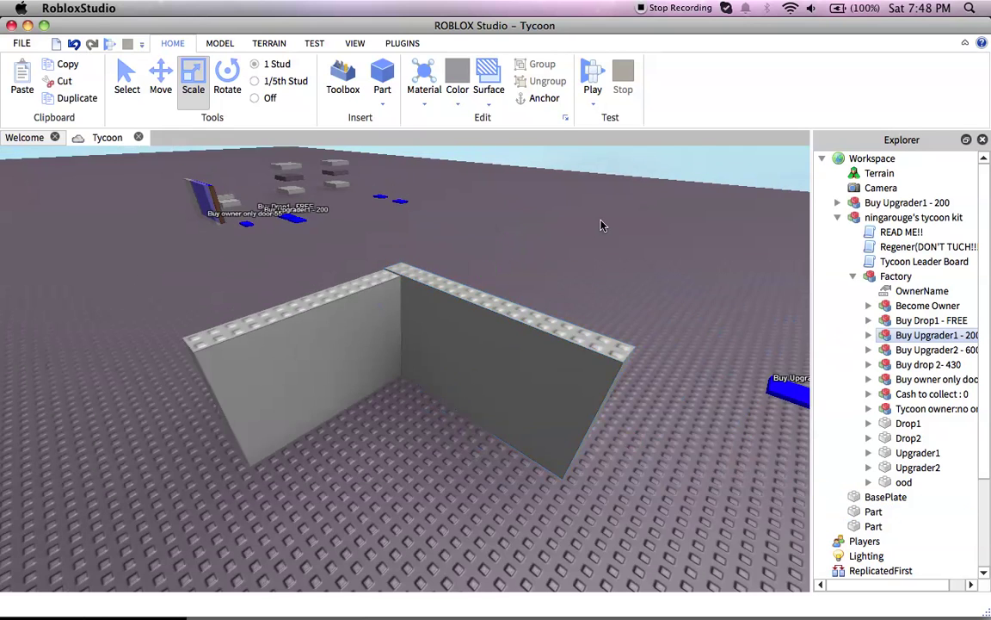
pyautogui.scroll(-3, 601, 225)
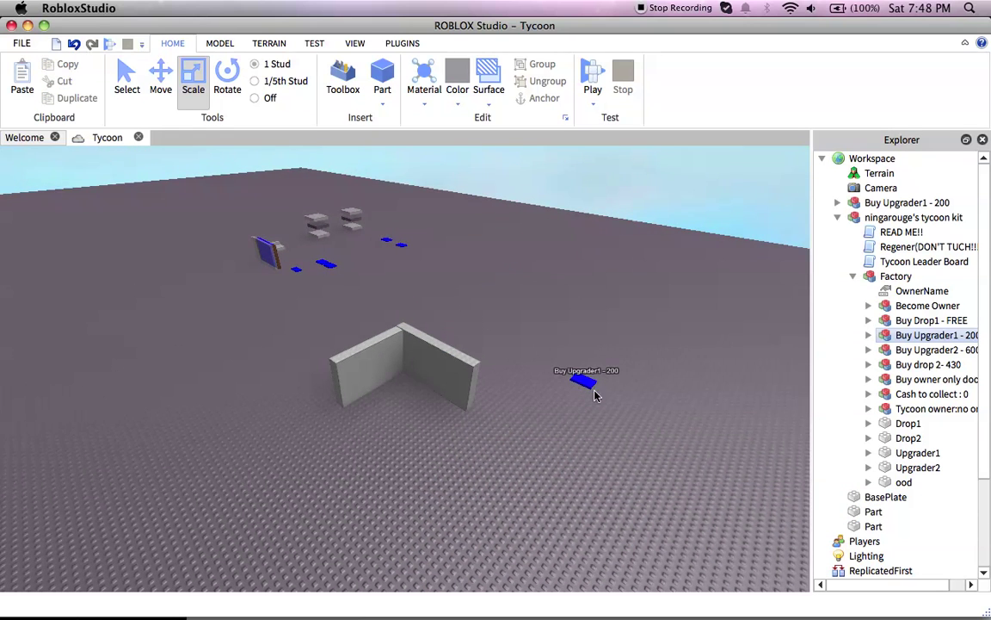
pyautogui.moveTo(588, 383); pyautogui.dragTo(521, 420, button='right')
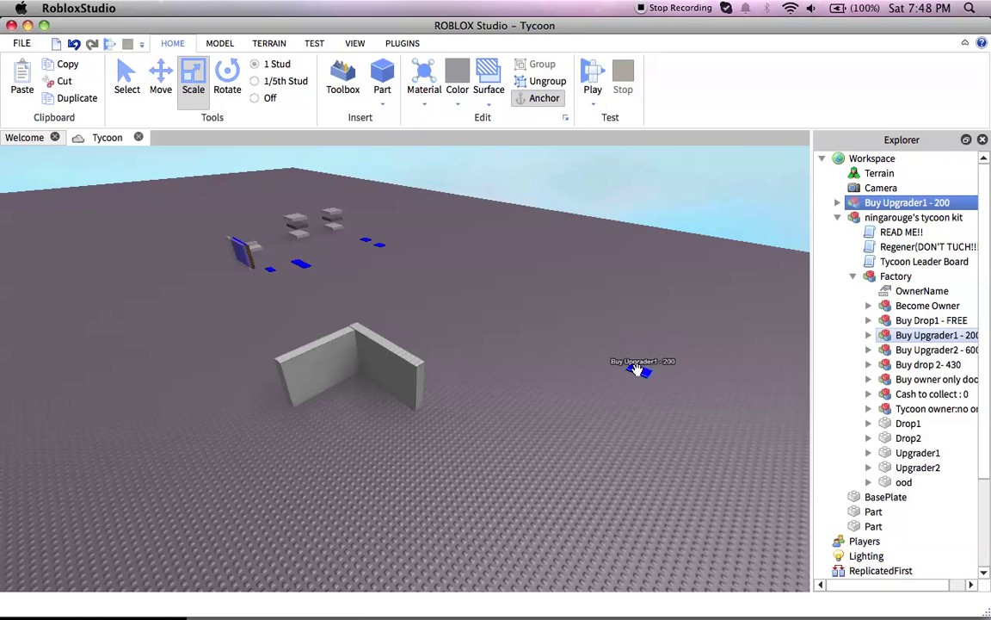
pyautogui.moveTo(637, 367)
pyautogui.mouseDown()
pyautogui.moveTo(422, 296)
pyautogui.moveTo(573, 311)
pyautogui.mouseUp()
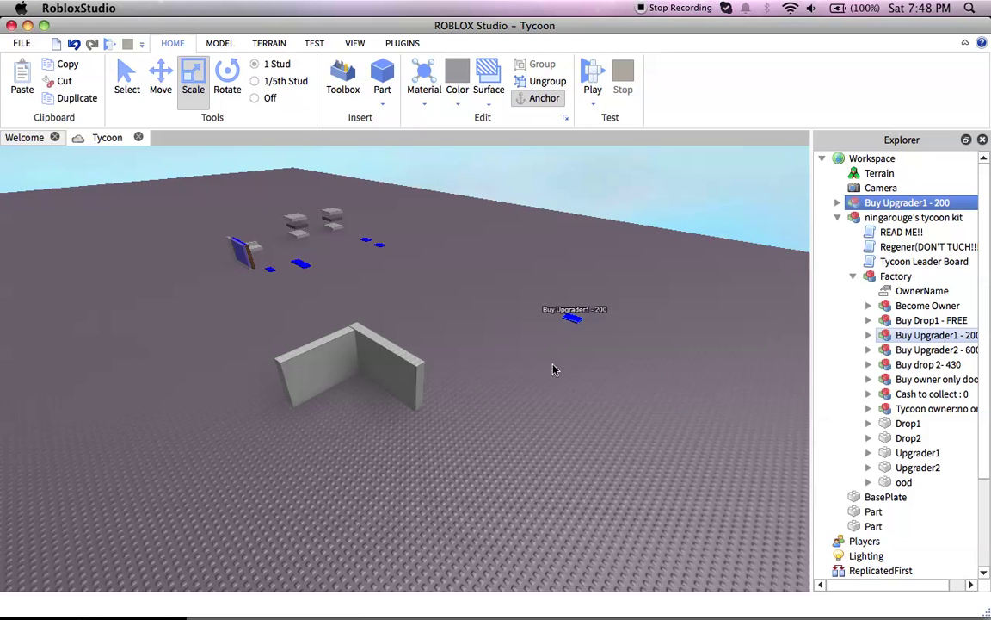
# Rename the copied pad to 'Buy Walls - 20' and expand it and its Head in Explorer
pyautogui.click(553, 370)
pyautogui.moveTo(554, 369); pyautogui.dragTo(564, 326, button='right')
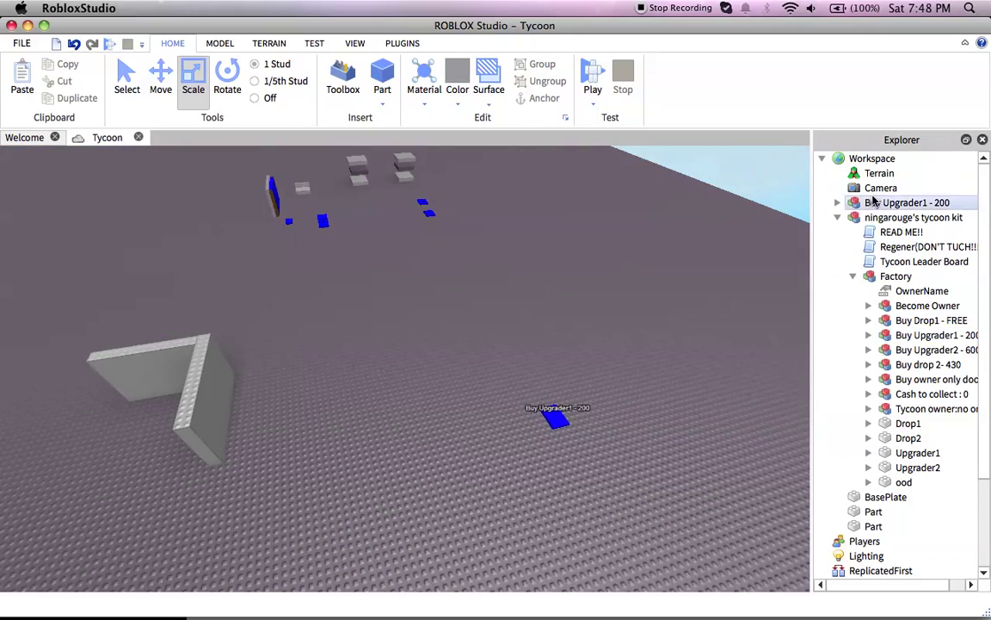
pyautogui.click(887, 204)
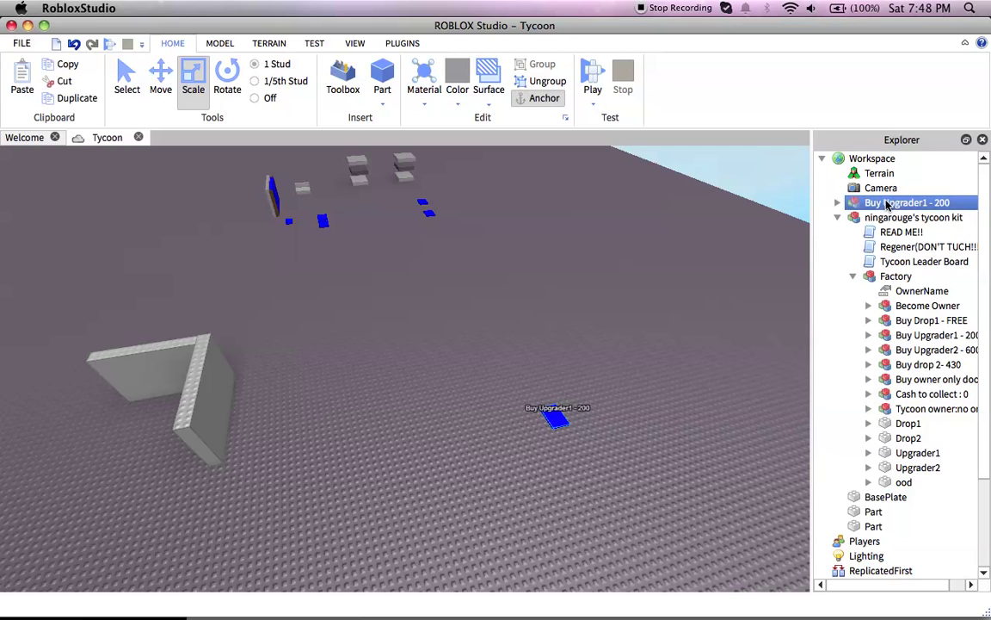
pyautogui.click(900, 205)
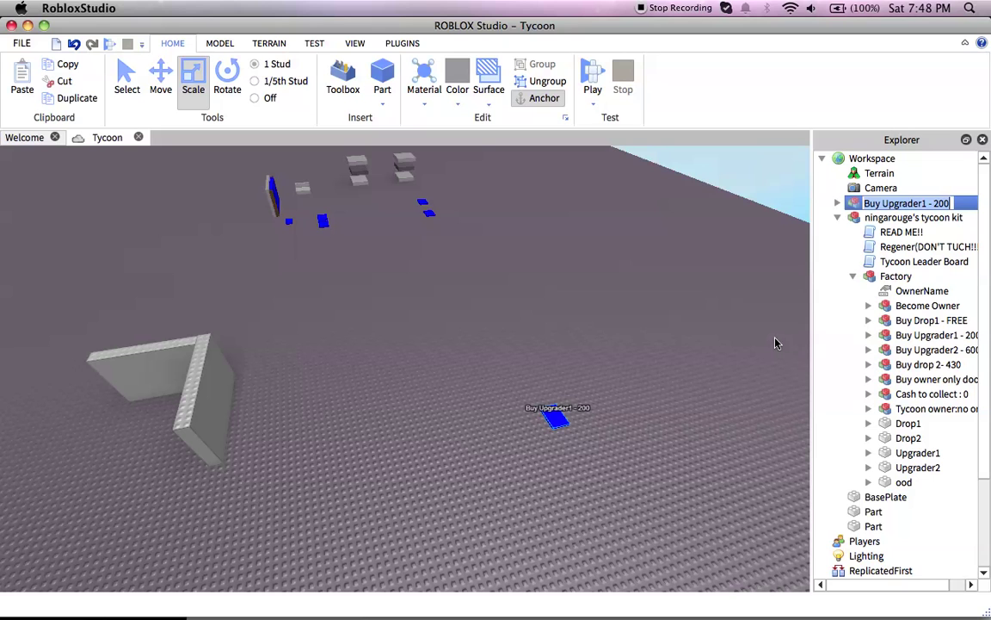
pyautogui.write('Buy Walls -')
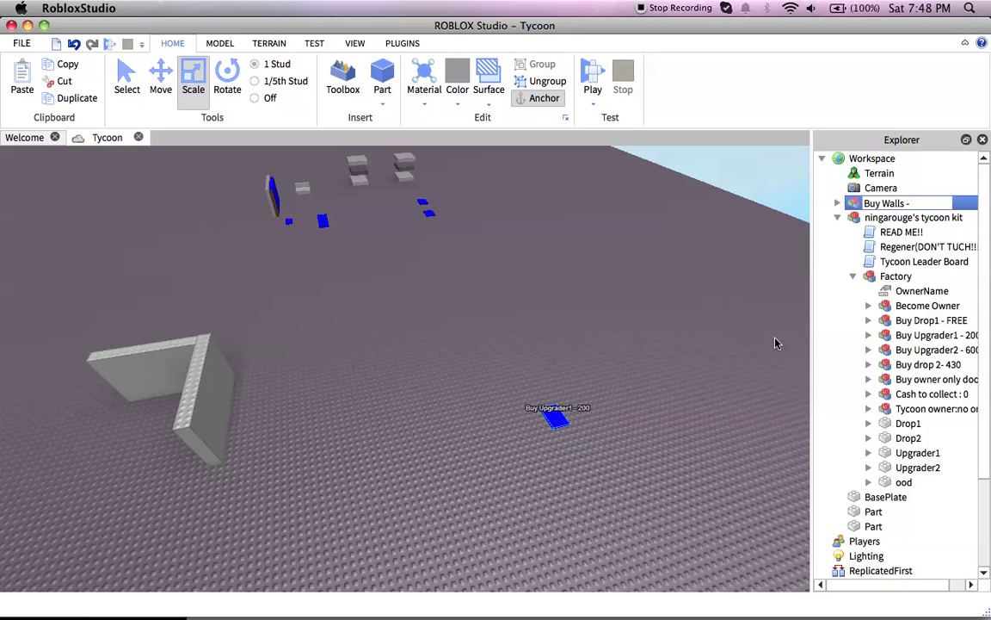
pyautogui.click(721, 344)
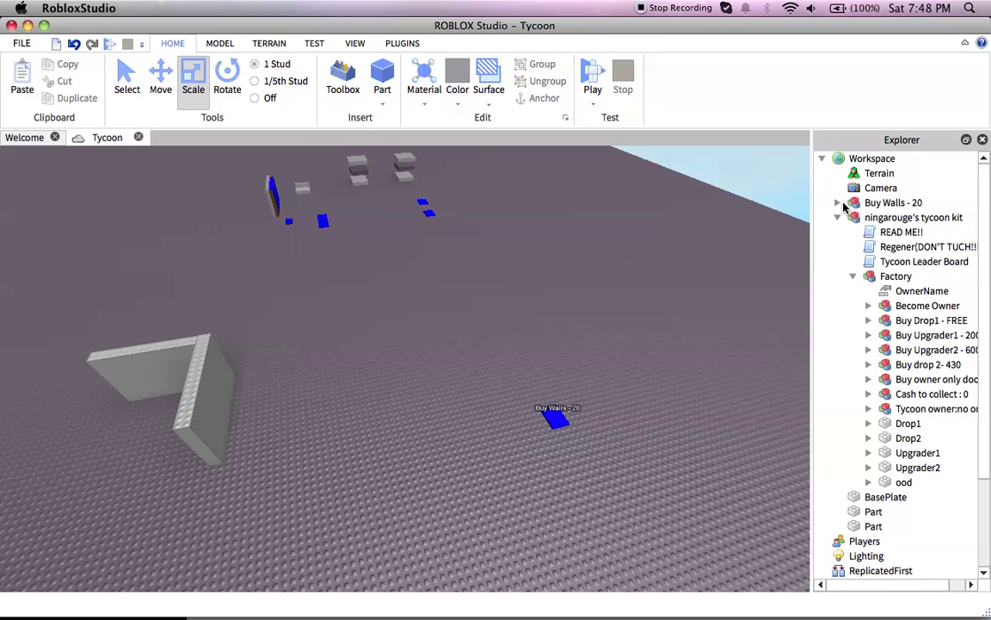
pyautogui.click(838, 203)
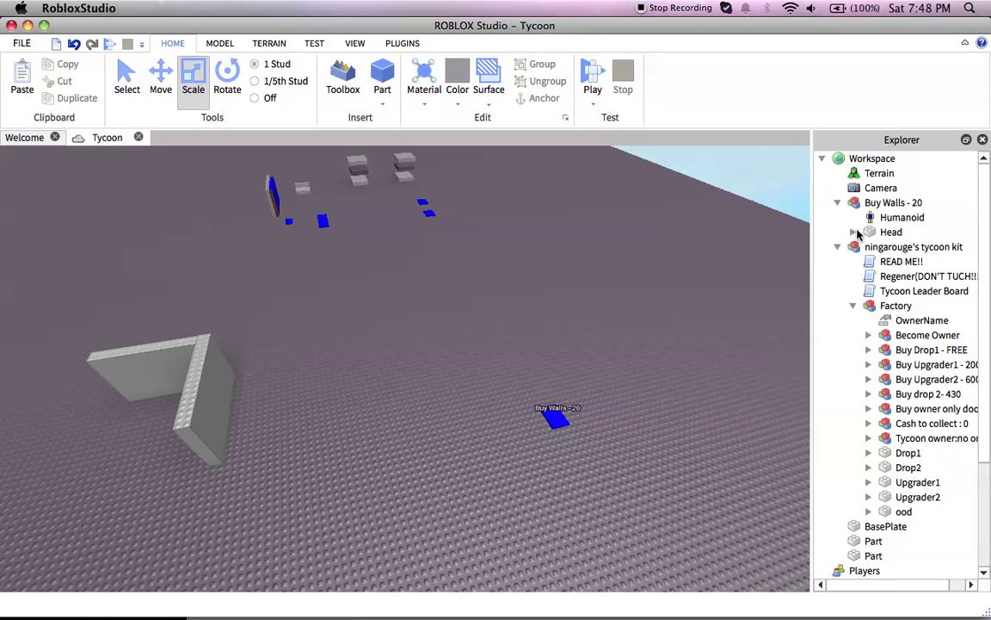
pyautogui.click(854, 232)
# Open the pad's purchase script and change Upgradecost from 200 to 20
pyautogui.doubleClick(904, 246)
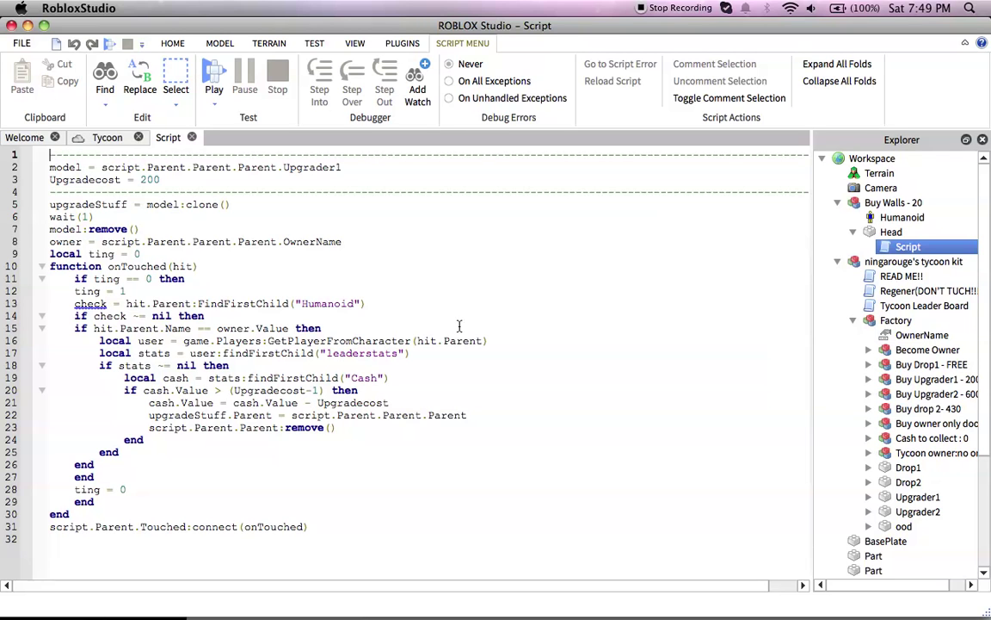
pyautogui.moveTo(391, 166); pyautogui.dragTo(83, 167)
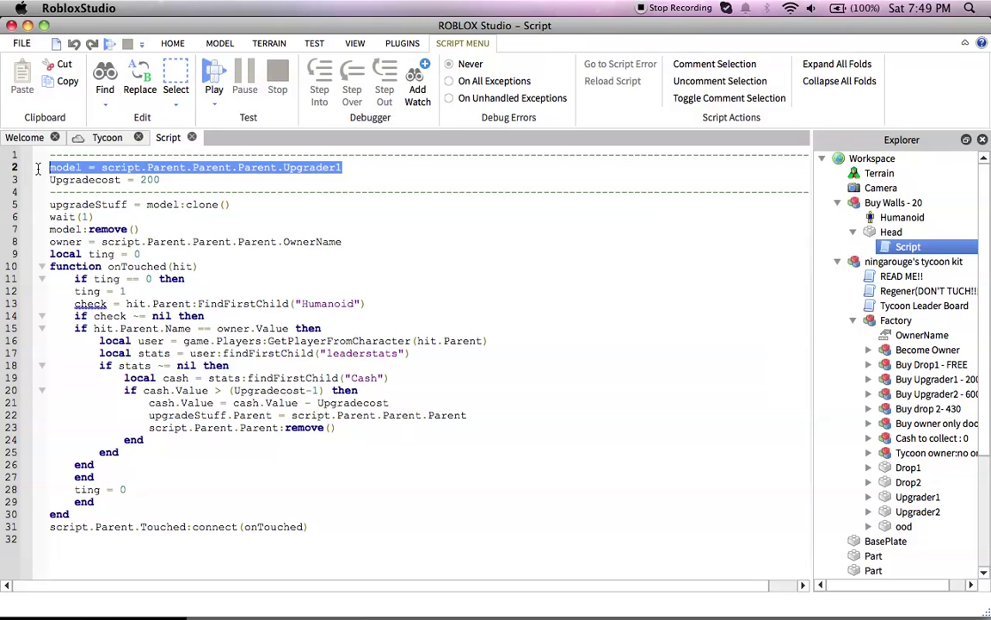
pyautogui.click(178, 178)
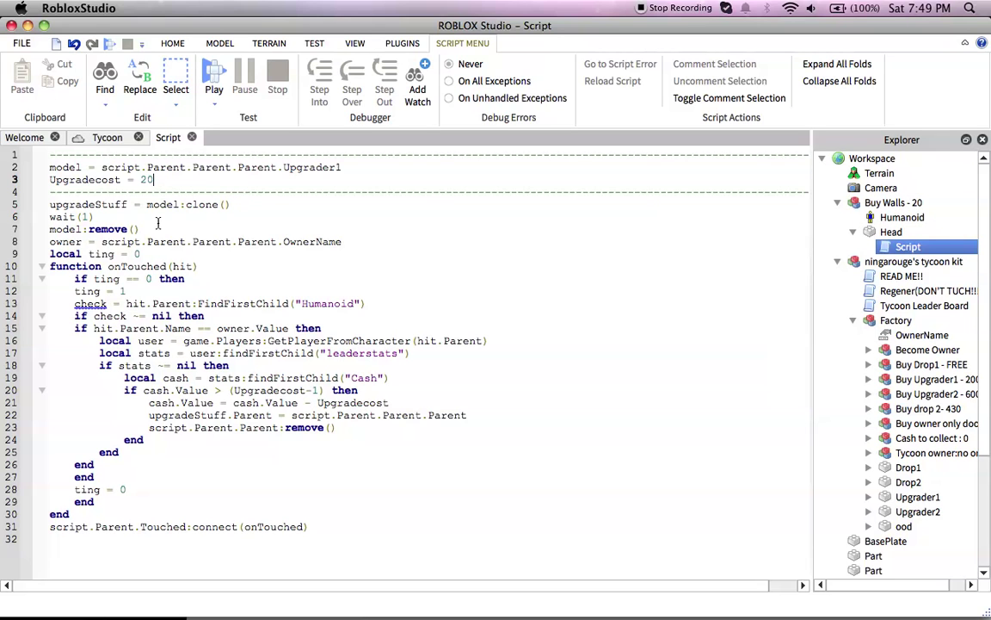
# Close the script and select both wall parts in the scene
pyautogui.click(193, 137)
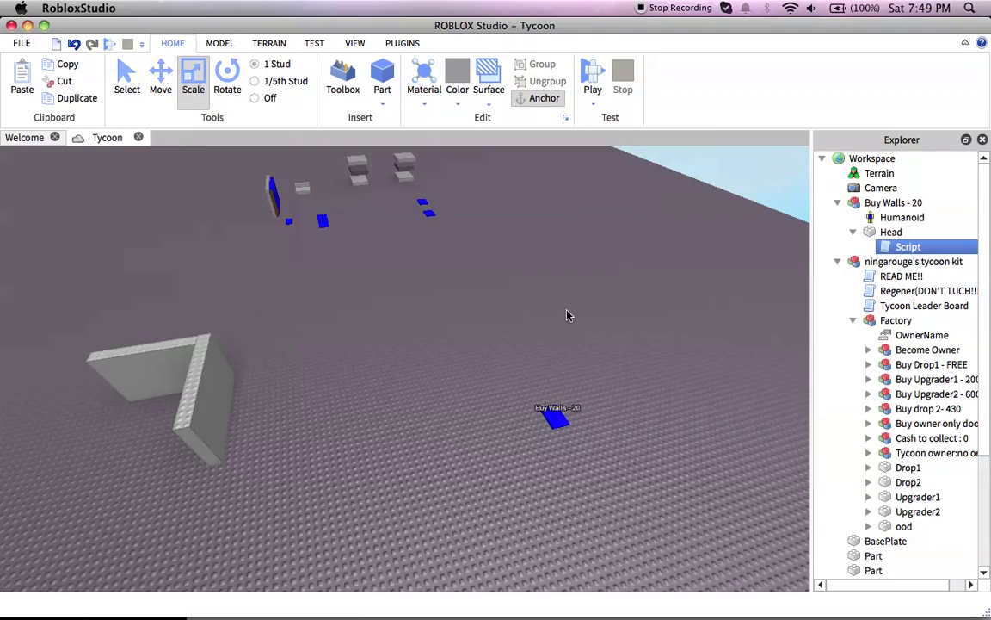
pyautogui.moveTo(567, 316)
pyautogui.mouseDown(button='right')
pyautogui.moveTo(528, 322)
pyautogui.moveTo(344, 265)
pyautogui.moveTo(310, 234)
pyautogui.mouseUp(button='right')
pyautogui.click(127, 82)
pyautogui.moveTo(224, 173)
pyautogui.mouseDown(button='right')
pyautogui.moveTo(265, 202)
pyautogui.moveTo(264, 216)
pyautogui.mouseUp(button='right')
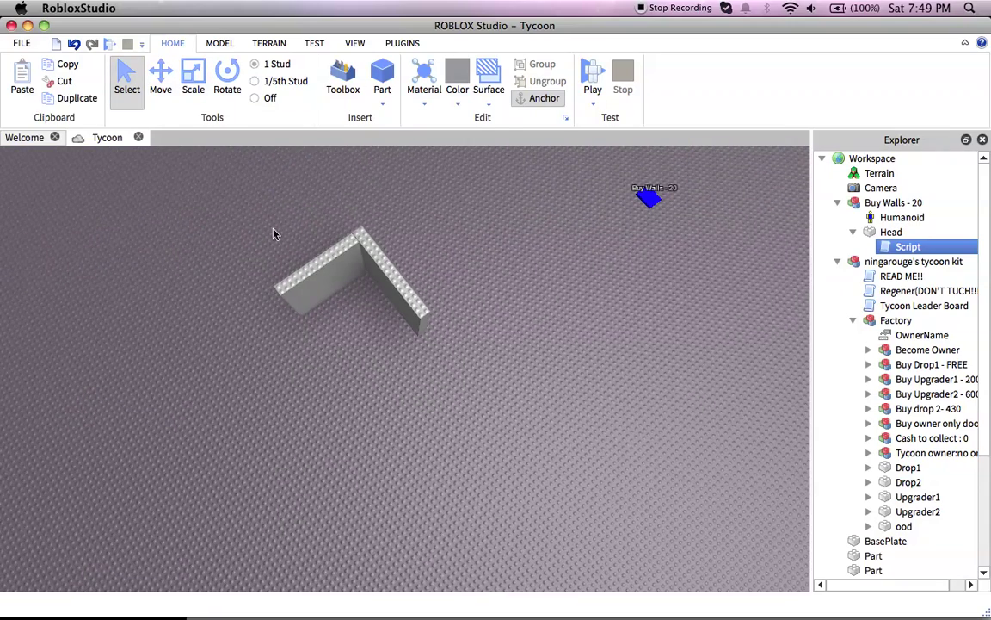
pyautogui.moveTo(193, 265); pyautogui.dragTo(422, 308)
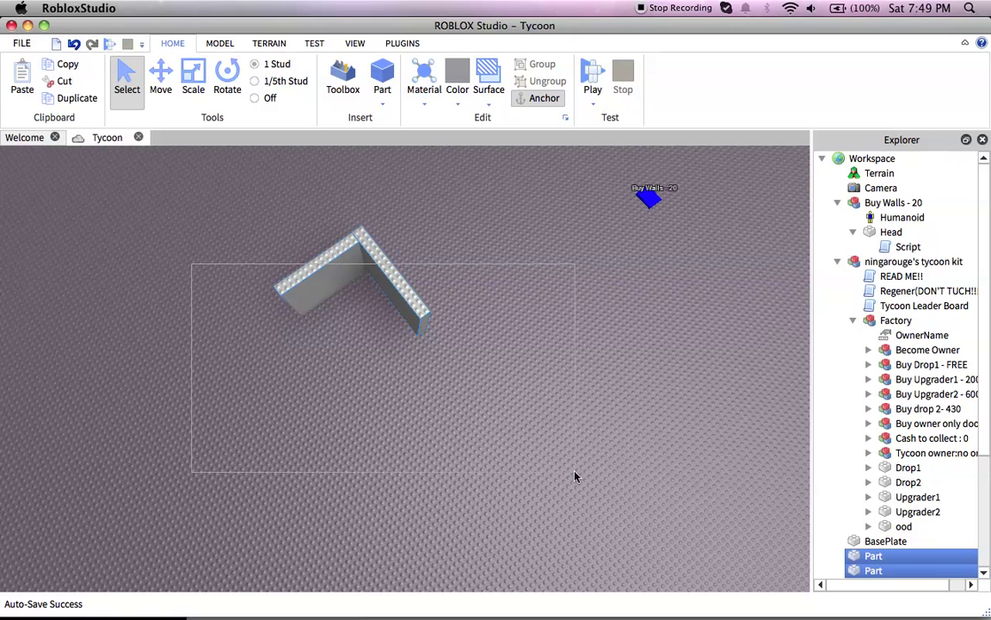
# Group the two selected wall parts into one Model
pyautogui.moveTo(577, 479); pyautogui.dragTo(578, 477)
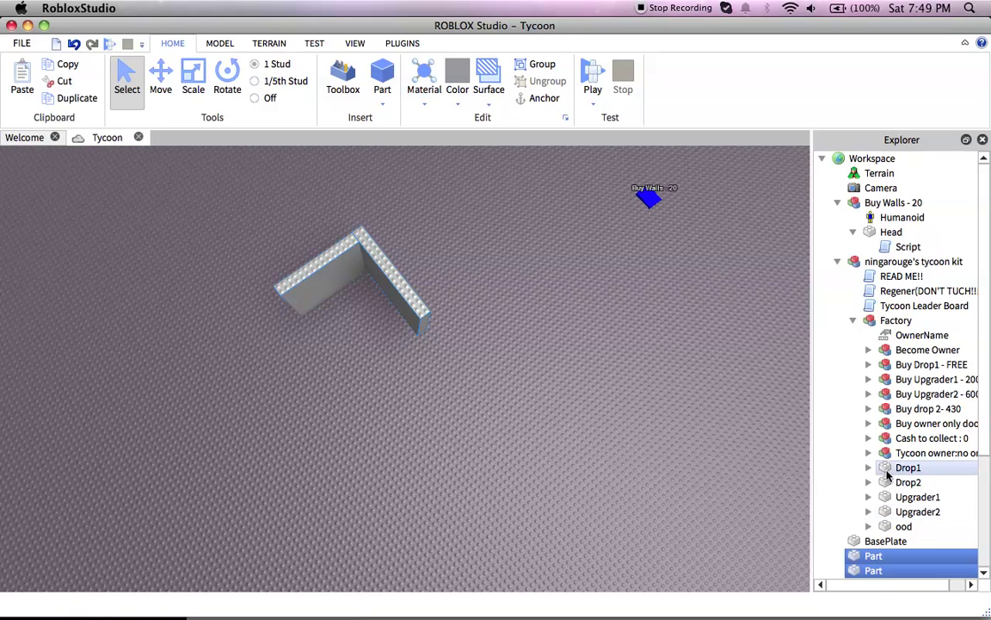
pyautogui.scroll(-2, 987, 394)
pyautogui.scroll(-1, 987, 394)
pyautogui.scroll(-1, 881, 515)
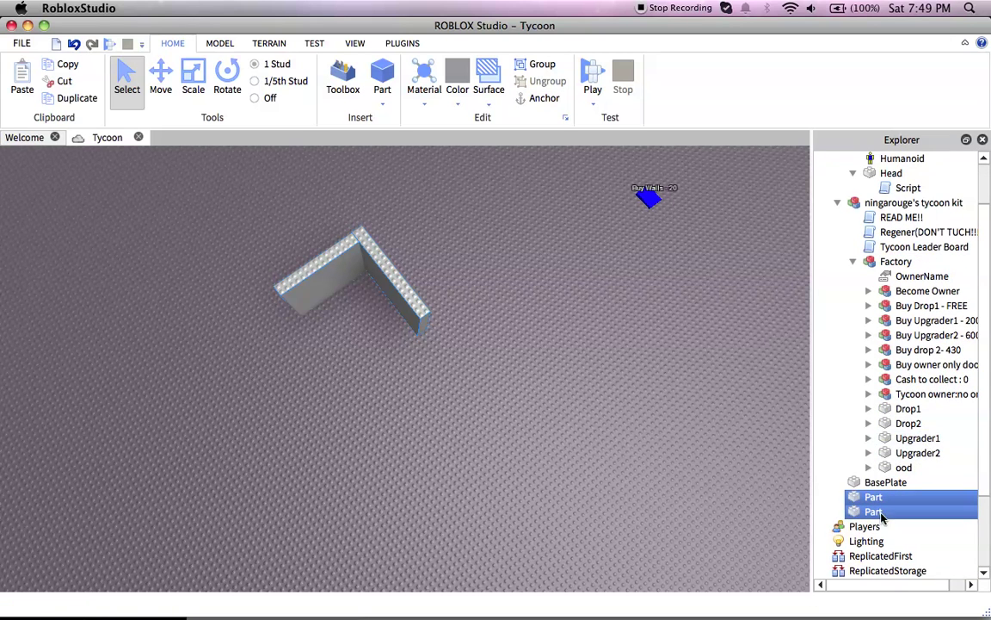
pyautogui.rightClick(873, 506)
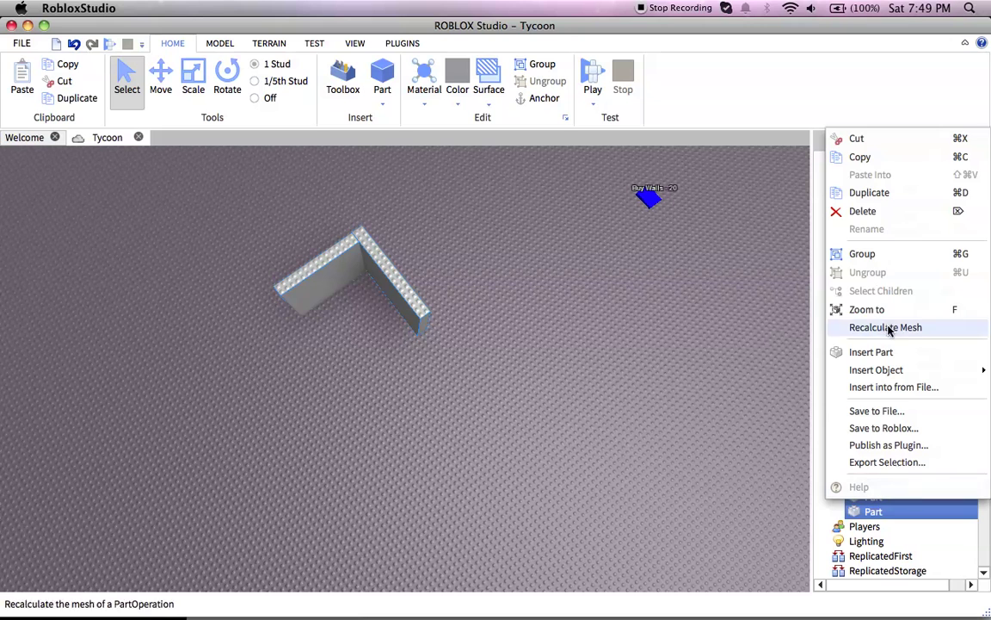
pyautogui.click(887, 253)
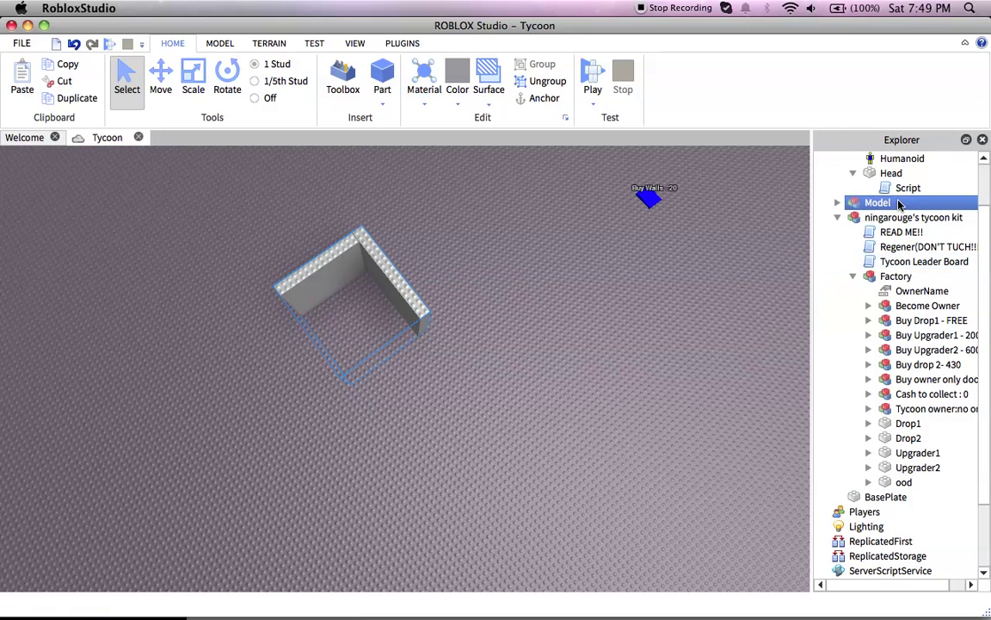
# Rename the new wall model to 'walls' and collapse it in Explorer
pyautogui.click(660, 445)
pyautogui.moveTo(660, 444); pyautogui.dragTo(660, 445, button='right')
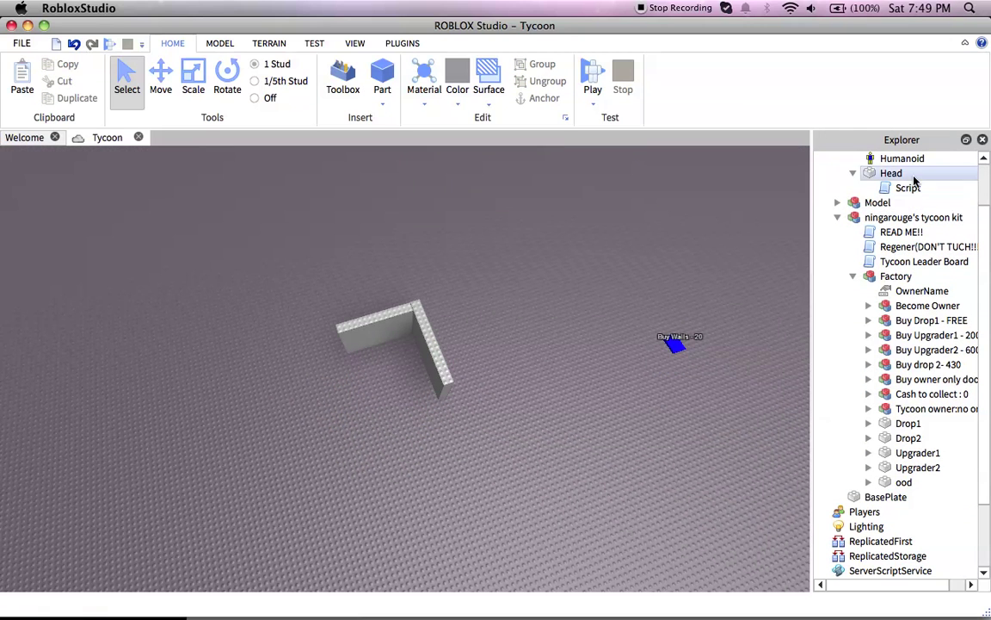
pyautogui.click(915, 205)
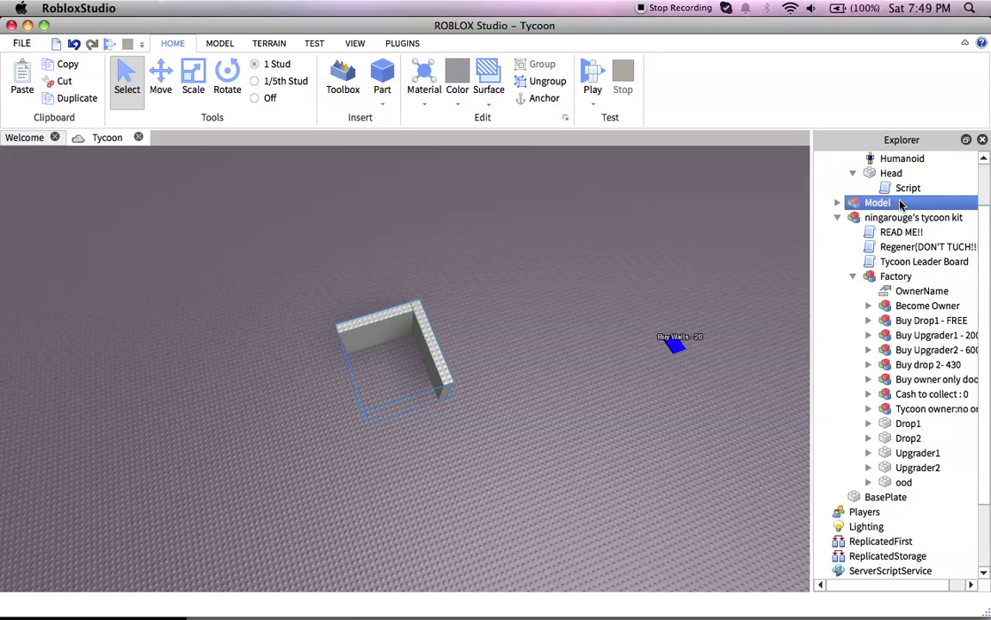
pyautogui.doubleClick(897, 203)
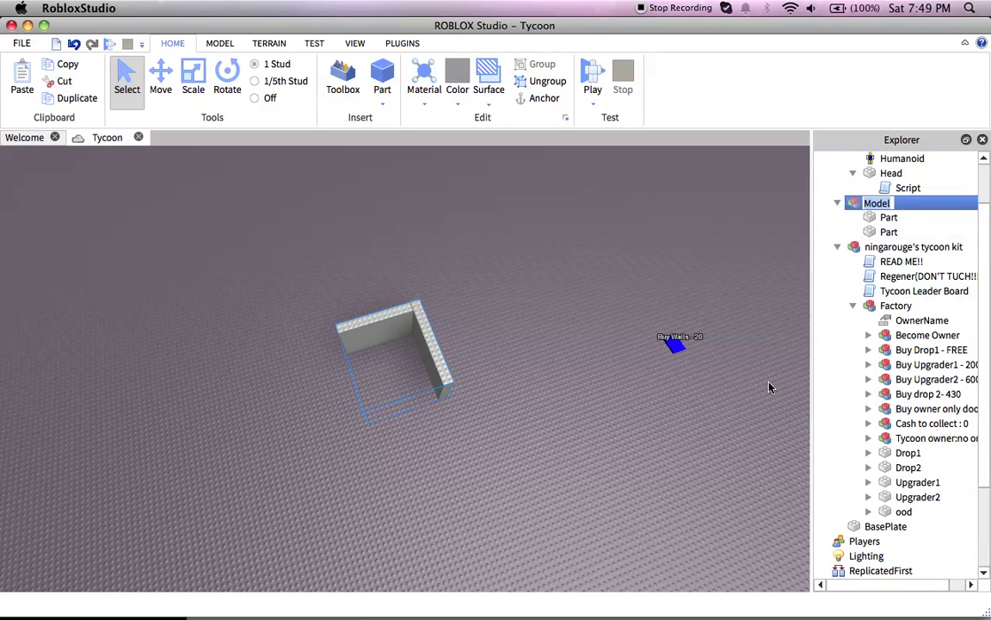
pyautogui.write('walls')
pyautogui.click(701, 417)
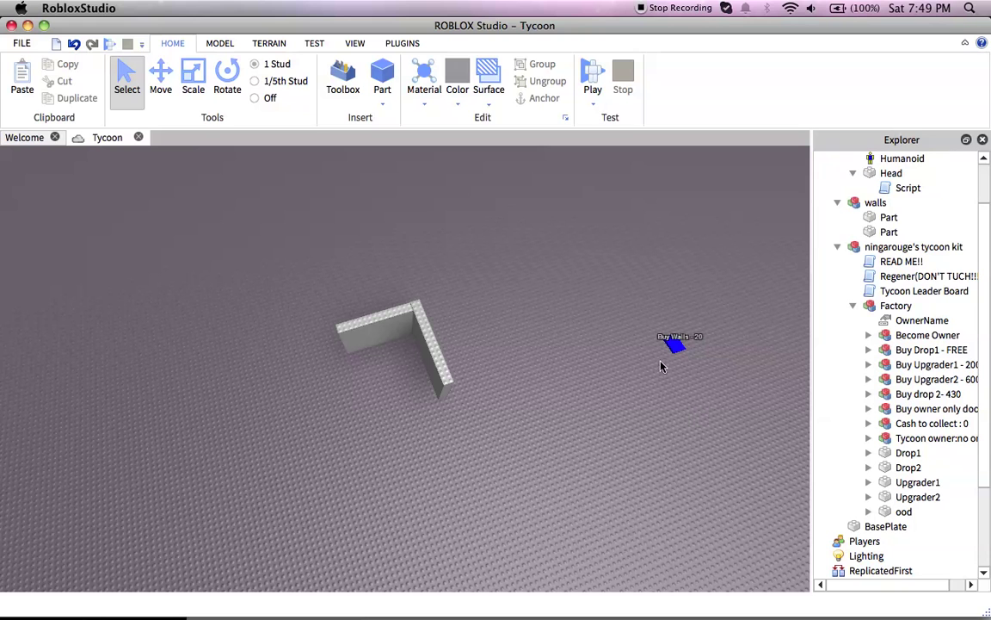
pyautogui.click(839, 203)
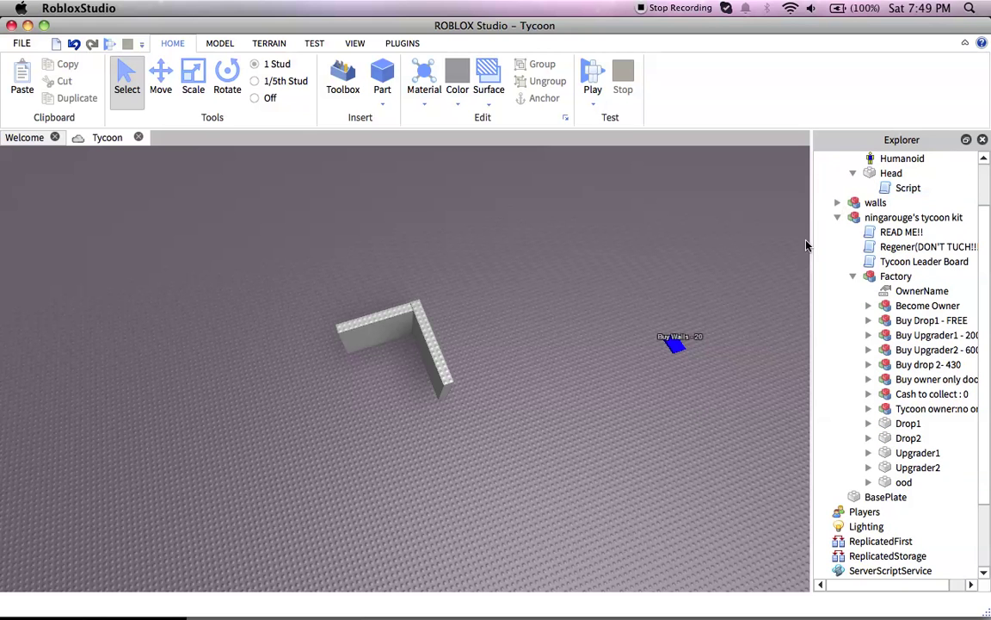
pyautogui.scroll(2, 807, 246)
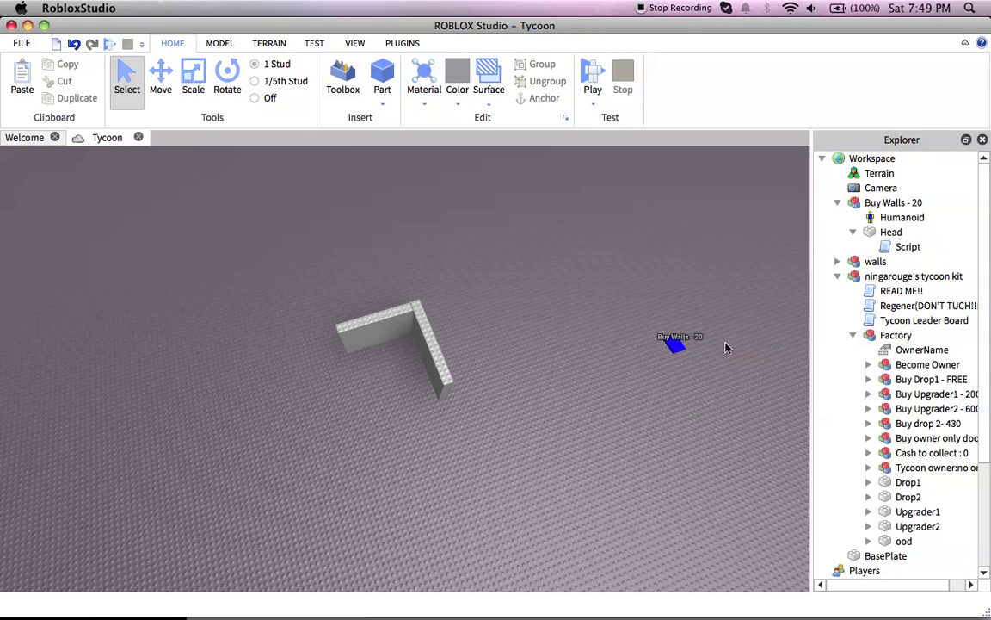
pyautogui.scroll(-2, 666, 374)
# Change line 2 of the Buy Walls - 20 script from Upgrader1 to walls
pyautogui.doubleClick(905, 247)
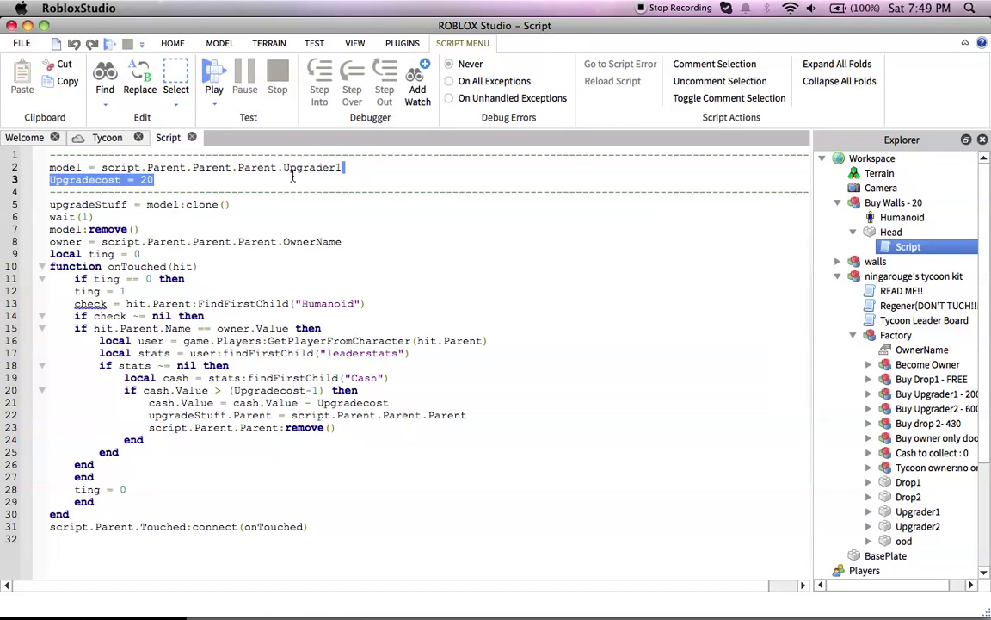
pyautogui.doubleClick(287, 169)
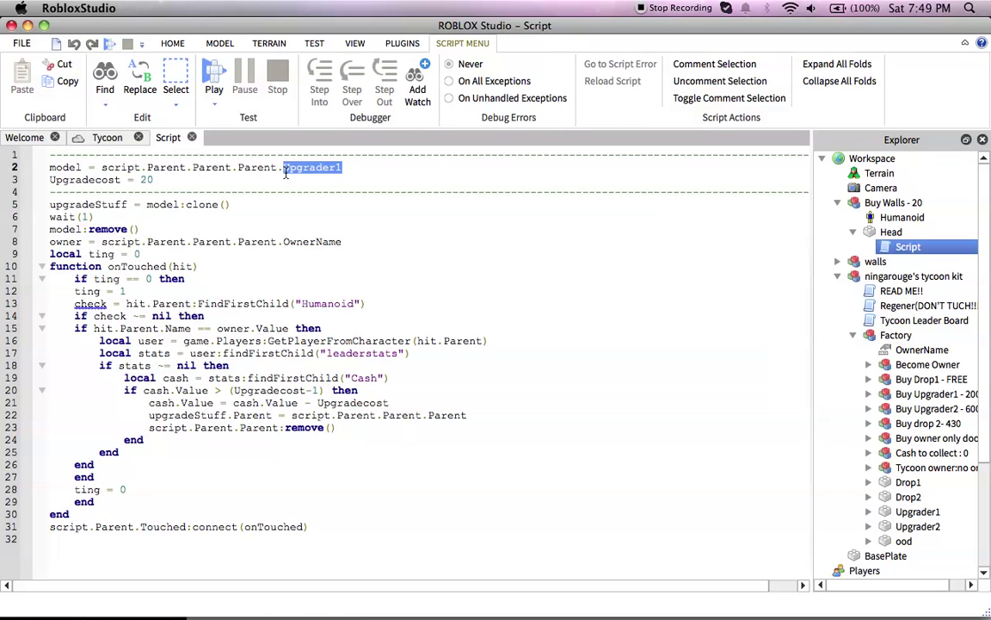
pyautogui.press('BackSpace')
pyautogui.write('walls')
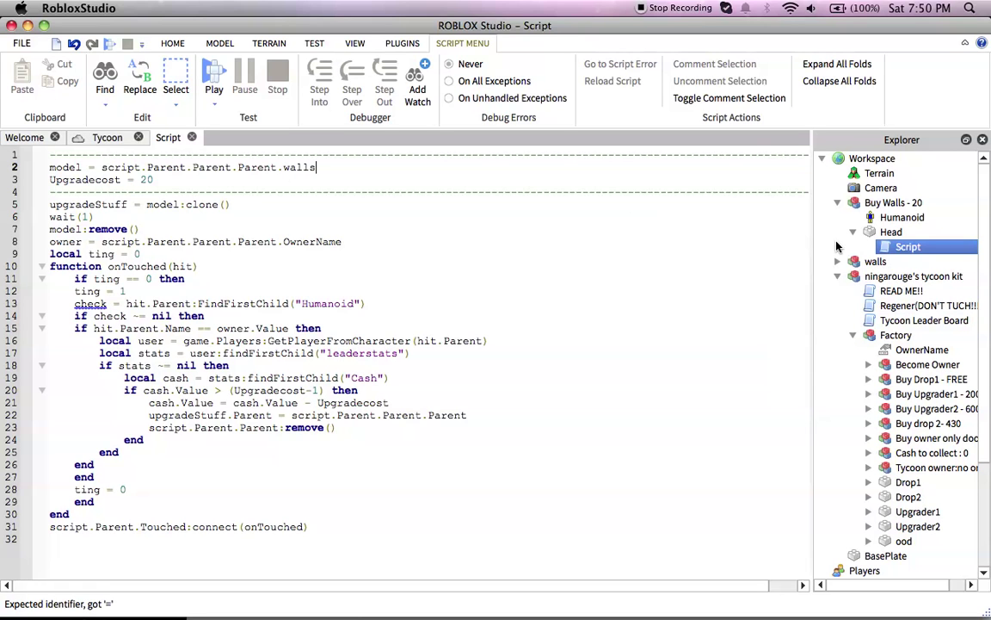
pyautogui.click(545, 288)
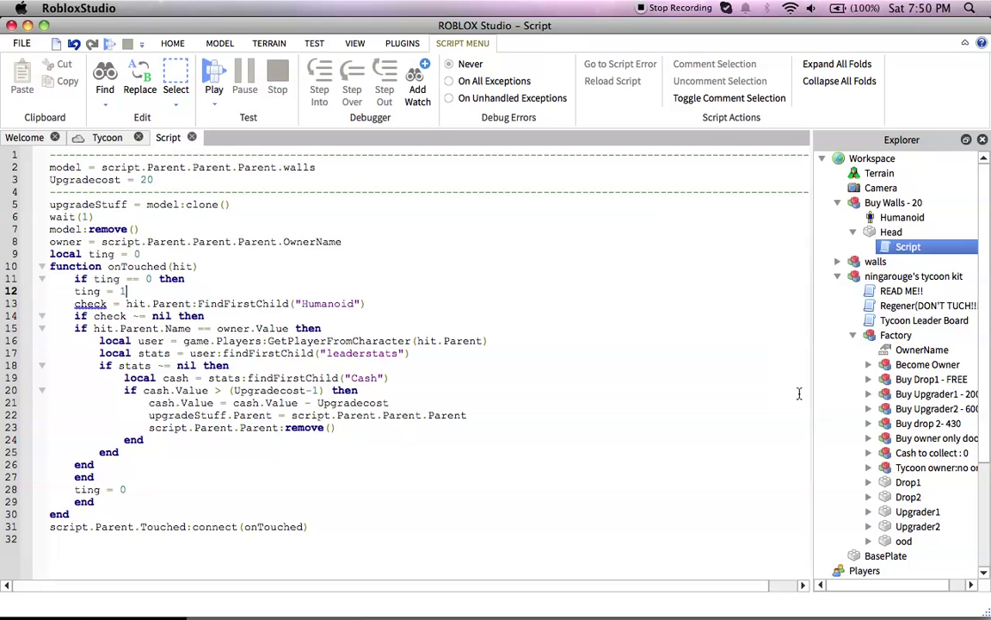
pyautogui.click(855, 232)
pyautogui.click(838, 202)
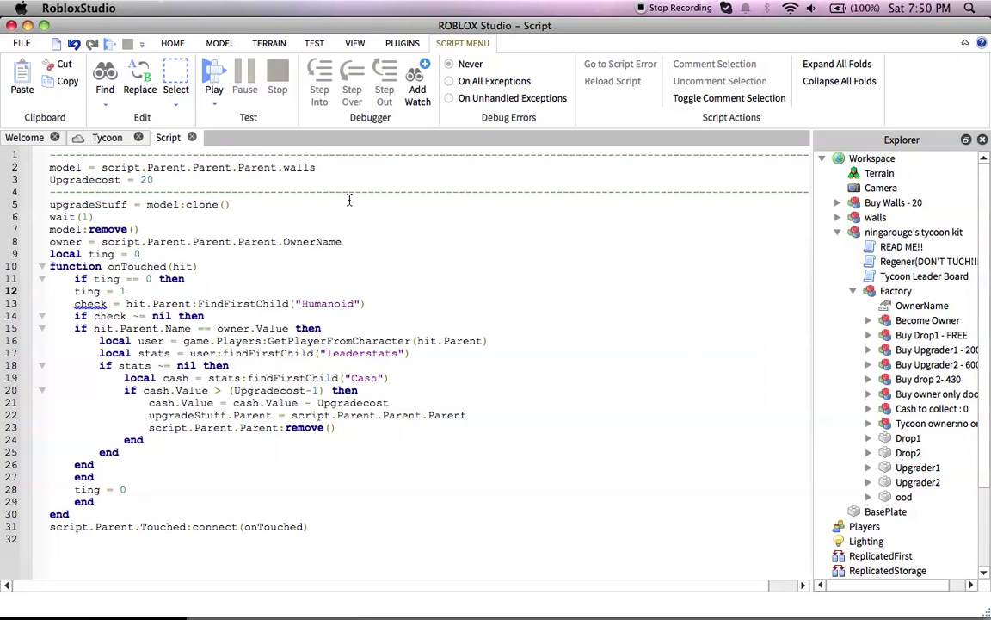
# Move Buy Walls - 20 and the walls model into the tycoon kit's Factory
pyautogui.click(192, 138)
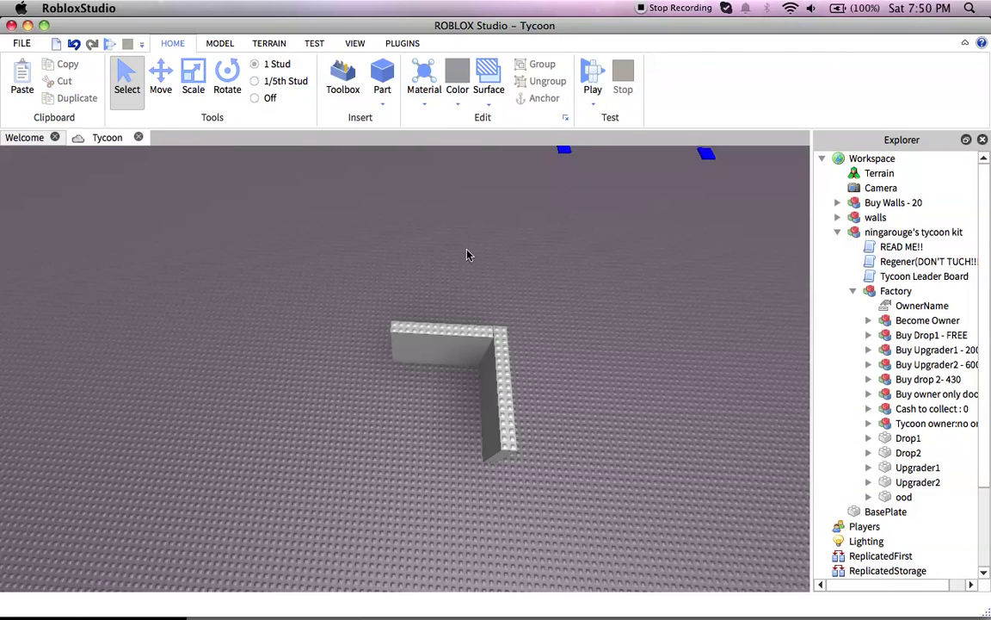
pyautogui.scroll(5, 468, 252)
pyautogui.scroll(-3, 443, 305)
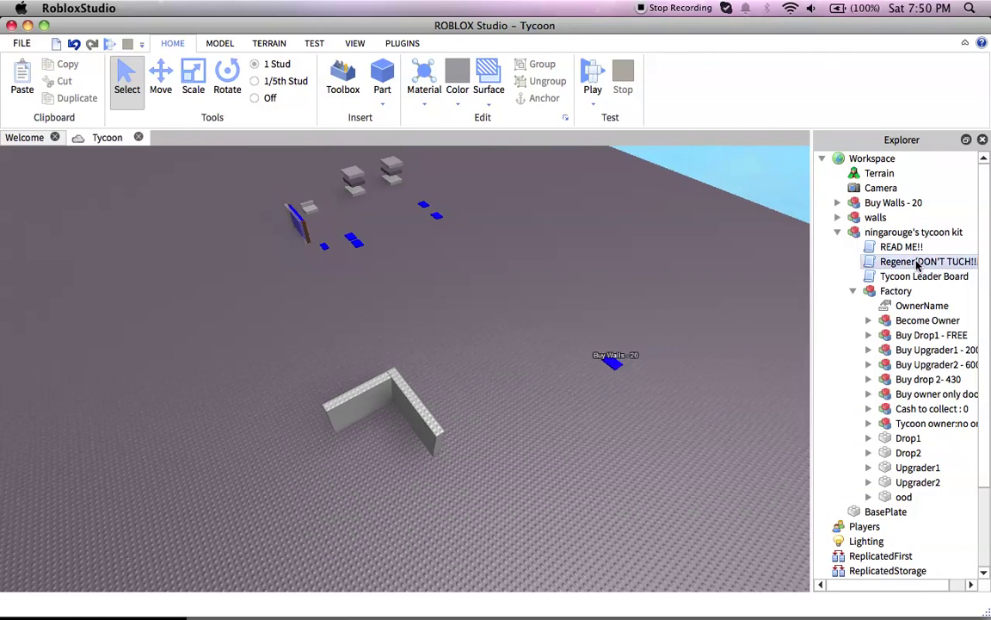
pyautogui.click(887, 205)
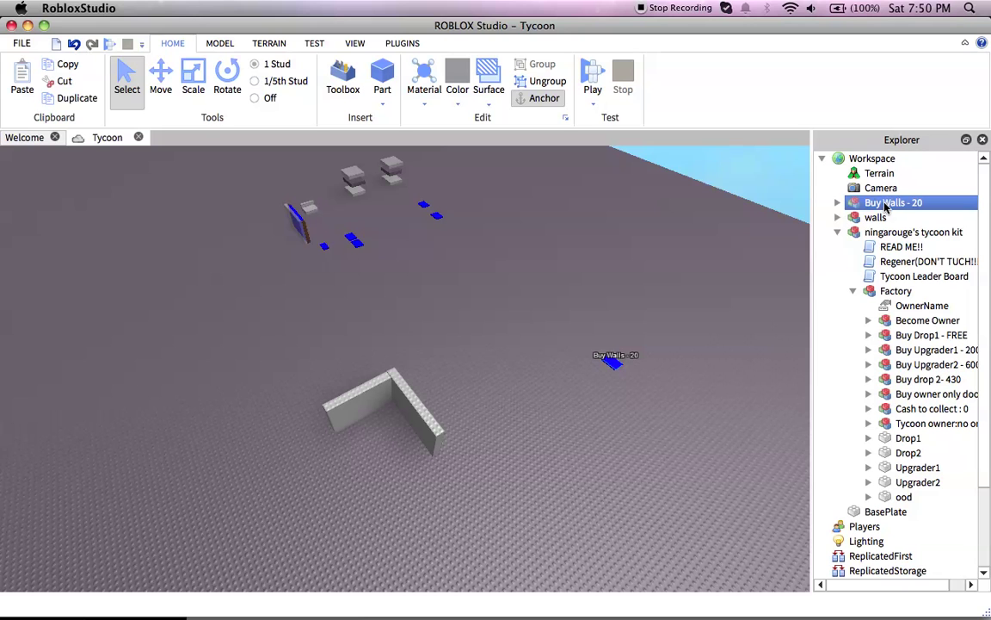
pyautogui.moveTo(865, 203)
pyautogui.mouseDown()
pyautogui.moveTo(906, 281)
pyautogui.moveTo(931, 295)
pyautogui.mouseUp()
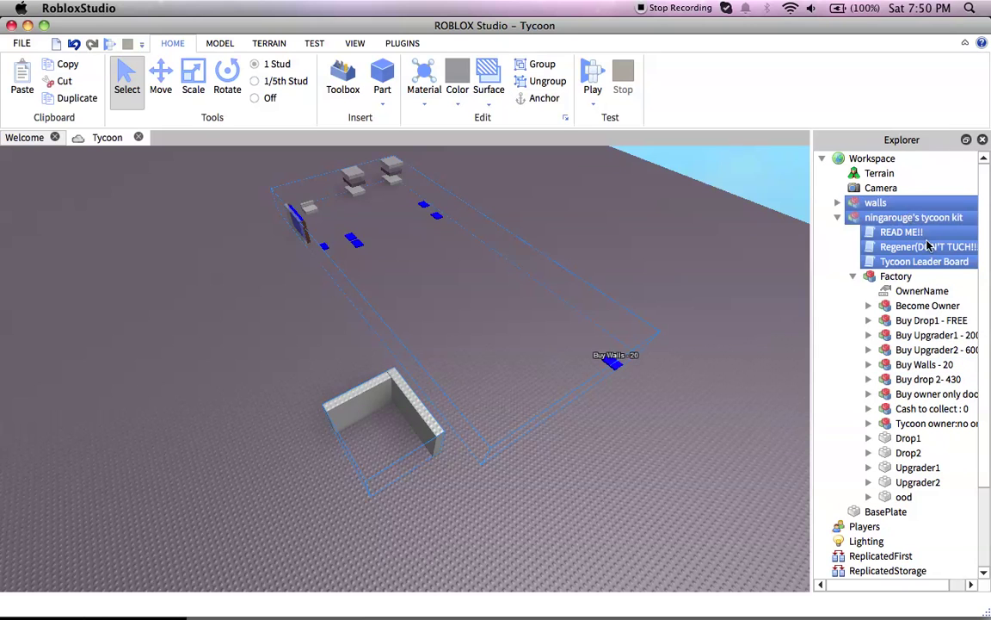
pyautogui.click(895, 188)
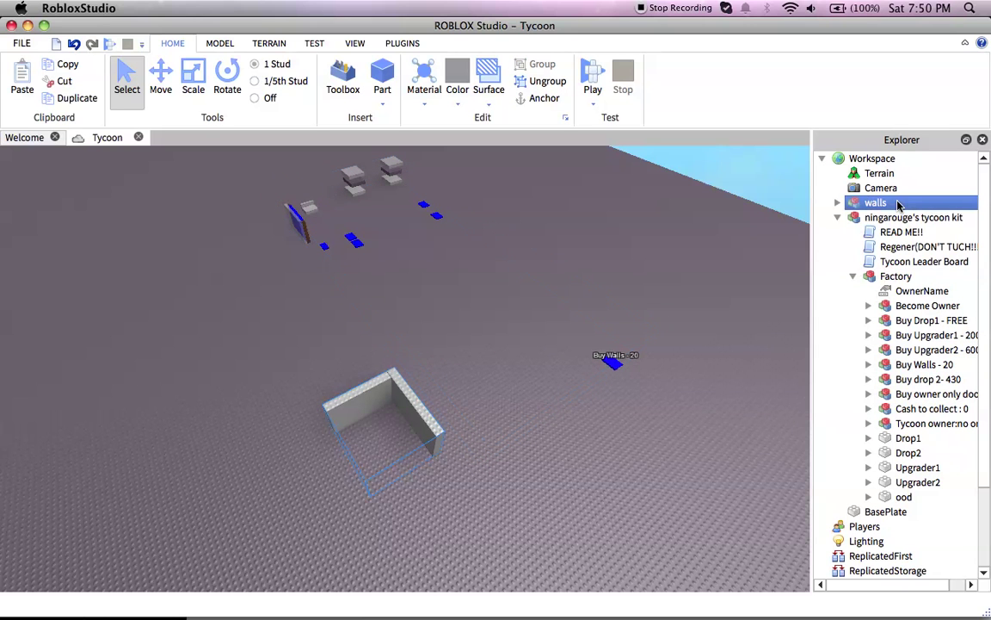
pyautogui.moveTo(898, 203); pyautogui.dragTo(816, 222)
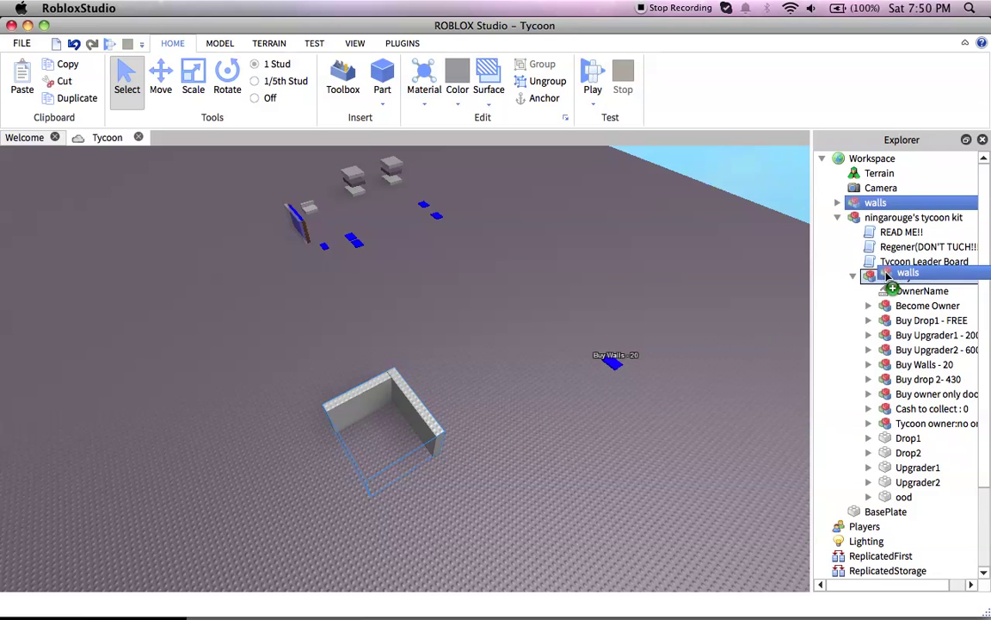
pyautogui.moveTo(816, 222); pyautogui.dragTo(887, 276)
# Shift the whole tycoon kit lower-left on the baseplate
pyautogui.click(715, 274)
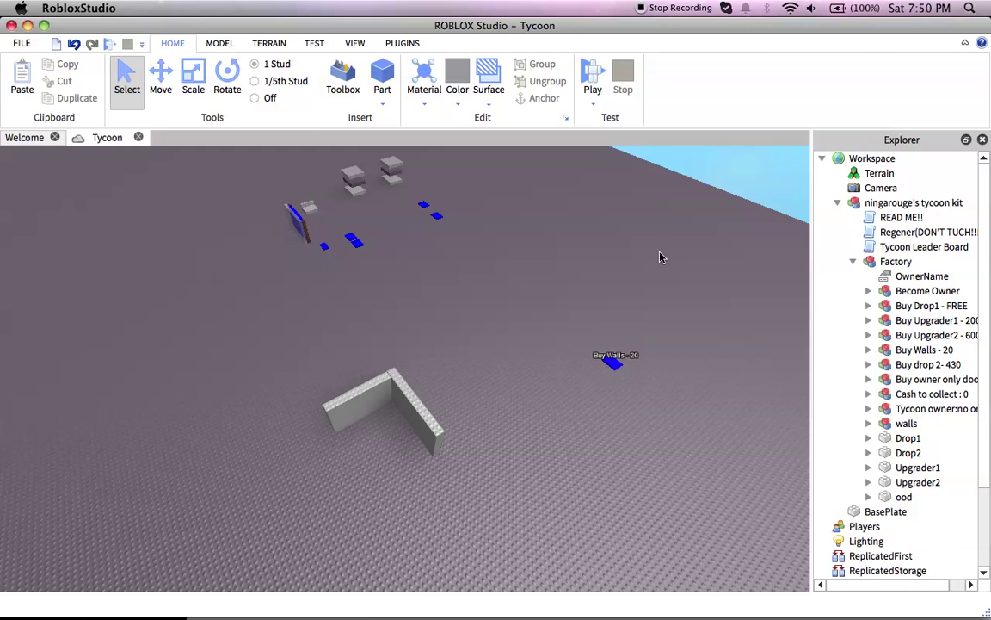
pyautogui.click(612, 360)
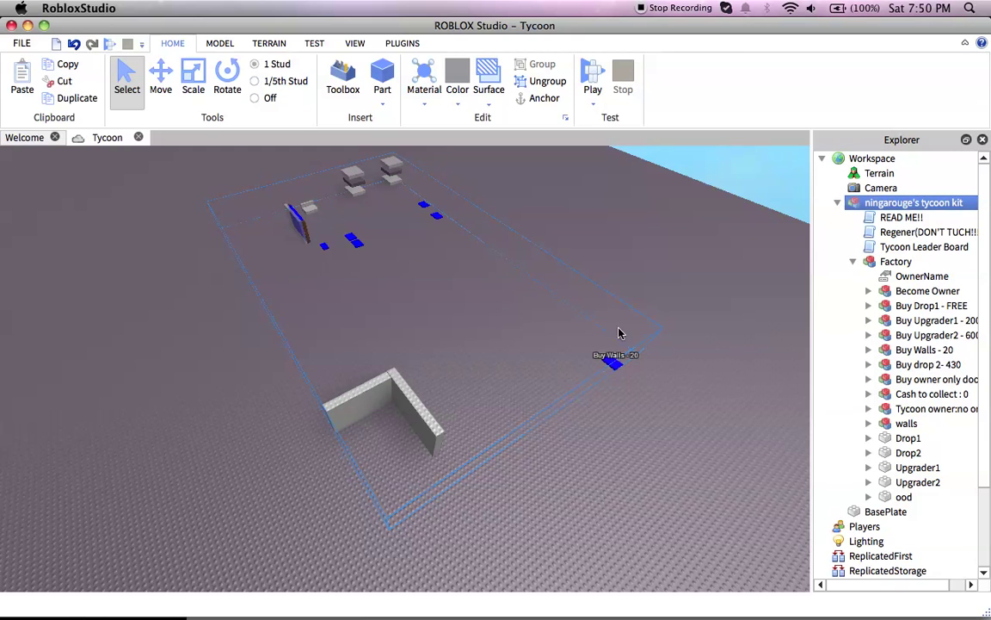
pyautogui.moveTo(351, 185); pyautogui.dragTo(330, 200)
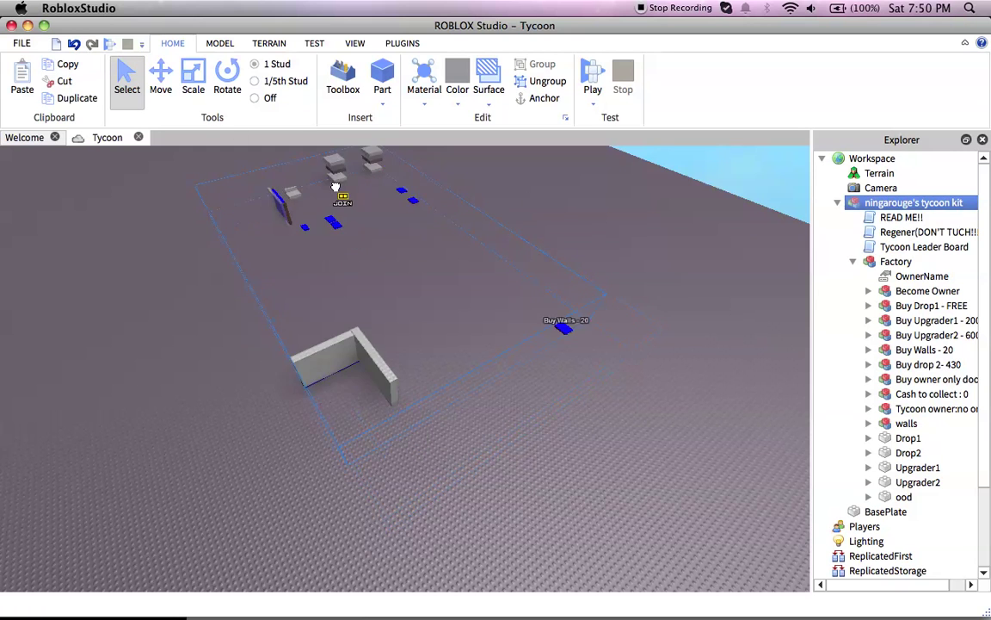
pyautogui.click(516, 213)
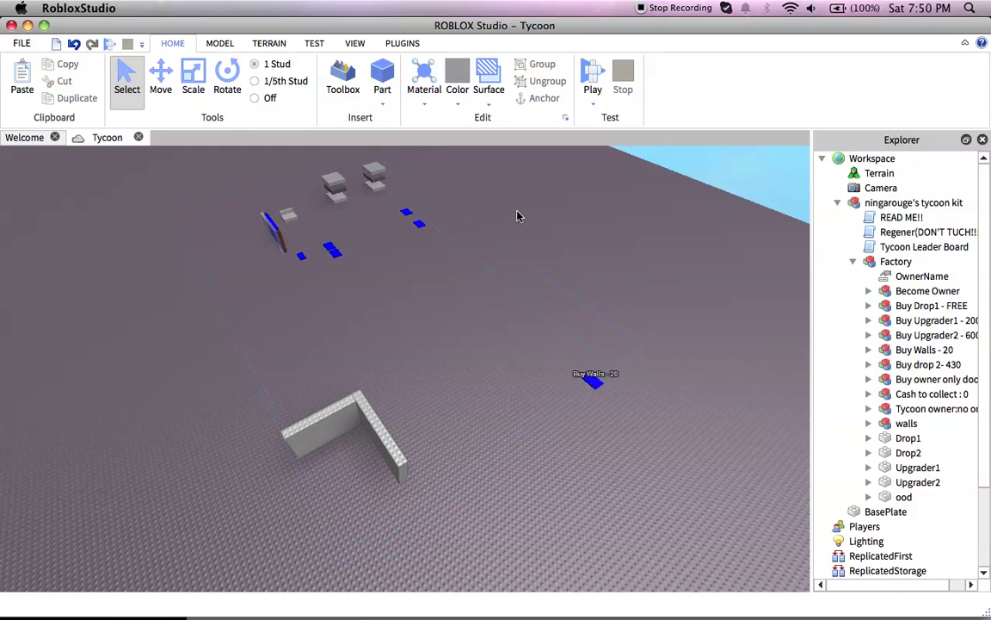
# Start a play-test and walk the avatar onto the Become Owner pad to claim the tycoon
pyautogui.click(602, 85)
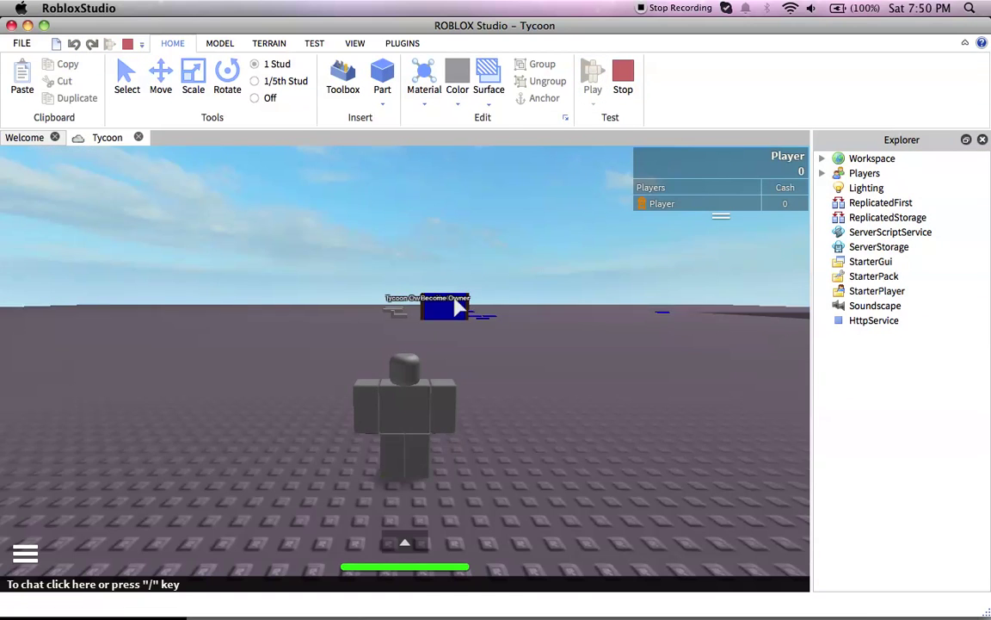
pyautogui.press('s')
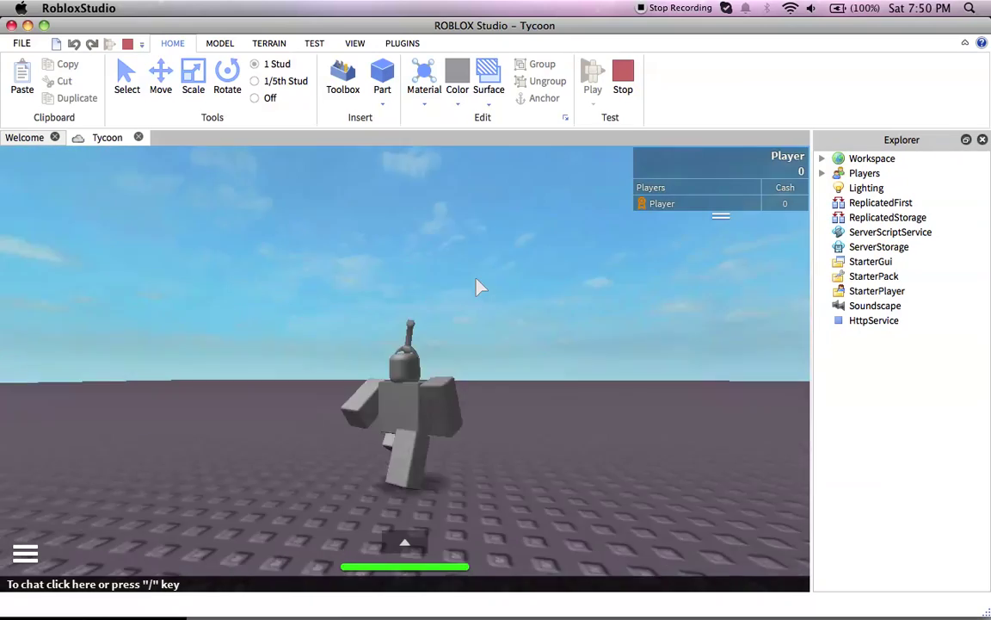
pyautogui.press('w')
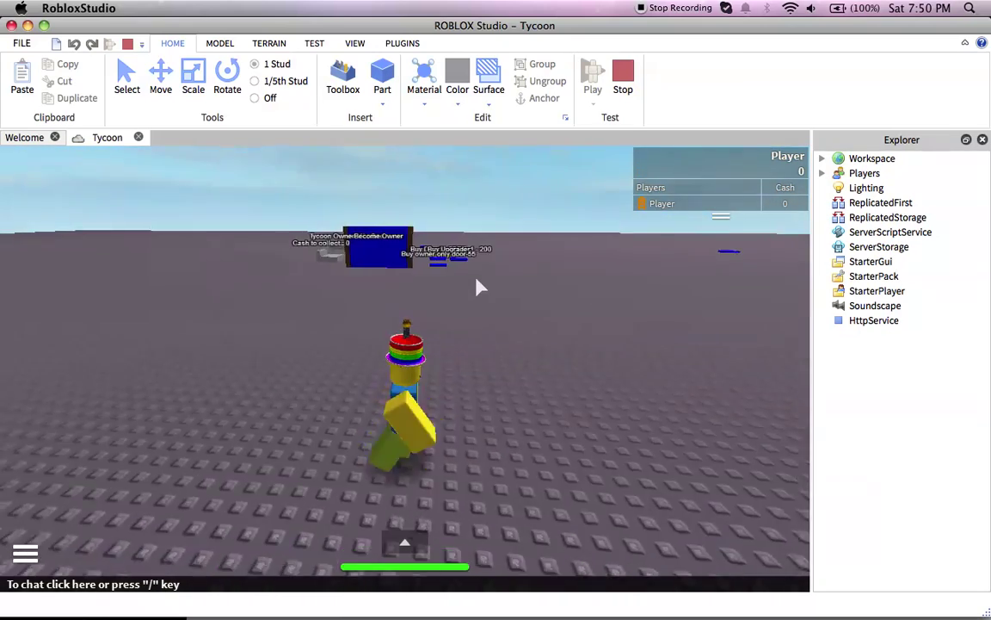
pyautogui.press('d')
pyautogui.press('w')
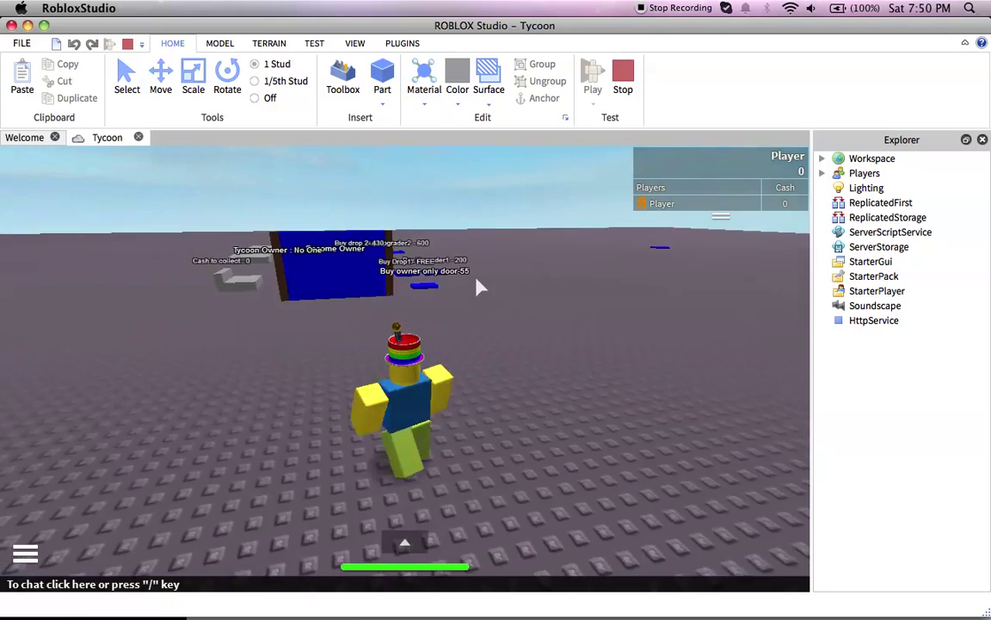
pyautogui.press('w')
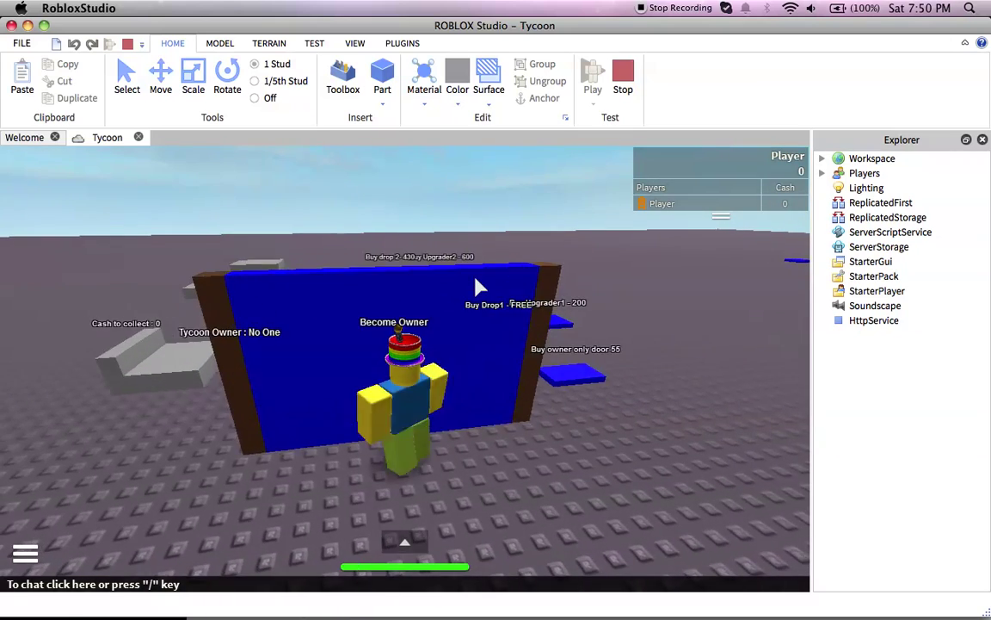
# Back away from the owner wall and turn around to view the blue buy pads
pyautogui.press('s')
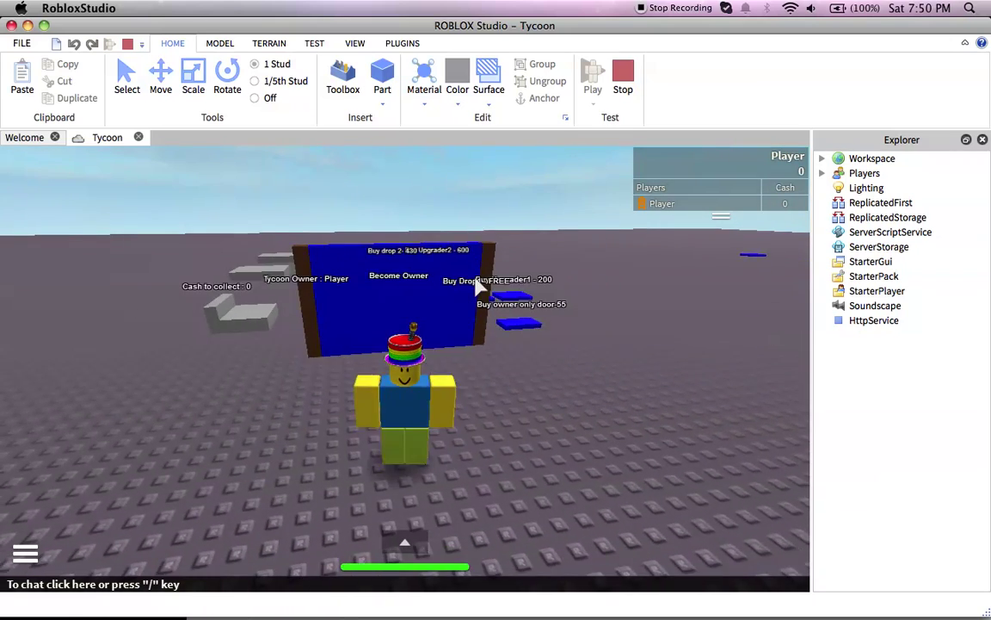
pyautogui.press('w')
pyautogui.press('Right')
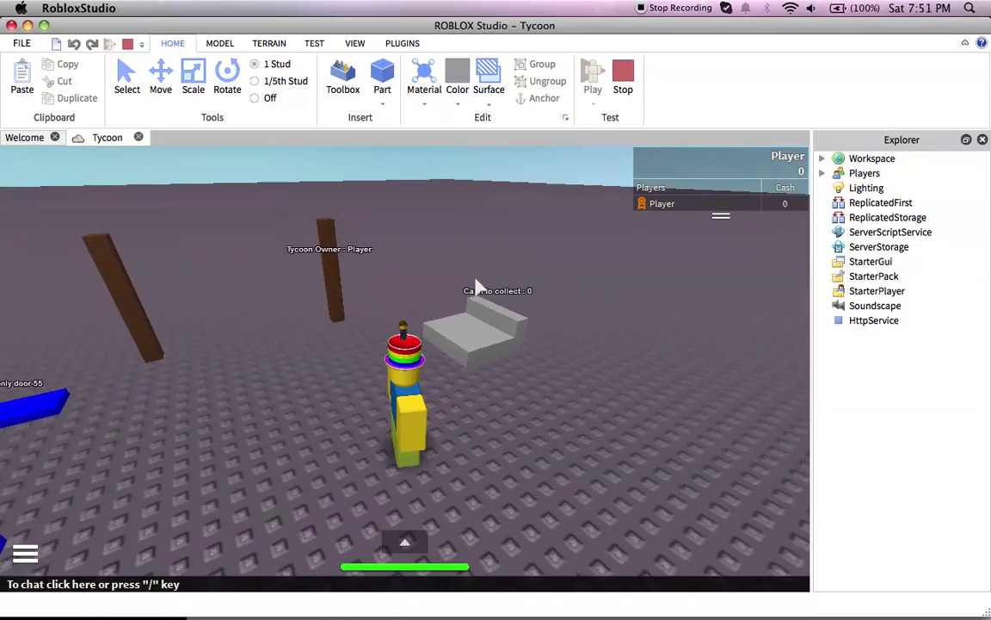
pyautogui.press('Left')
pyautogui.press('Right')
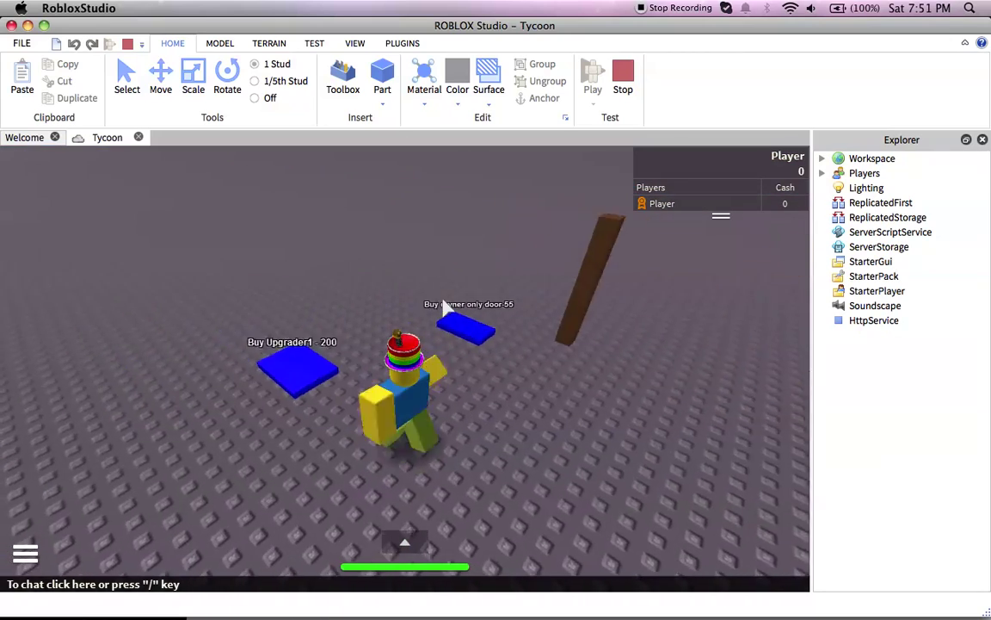
pyautogui.press('Right')
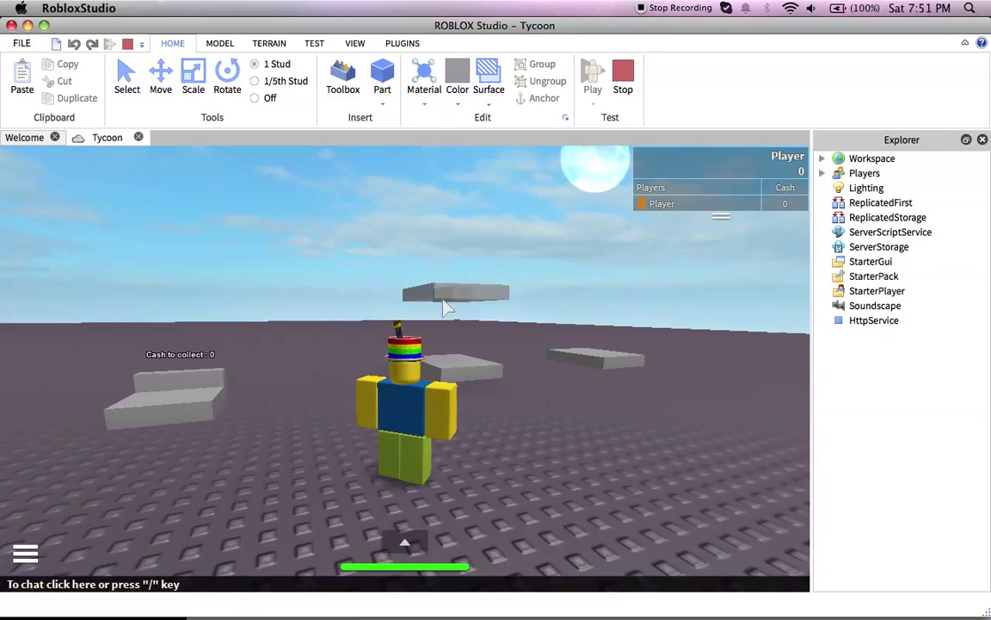
# Walk the avatar onto the cash collector to pick up 20 cash
pyautogui.press('Left')
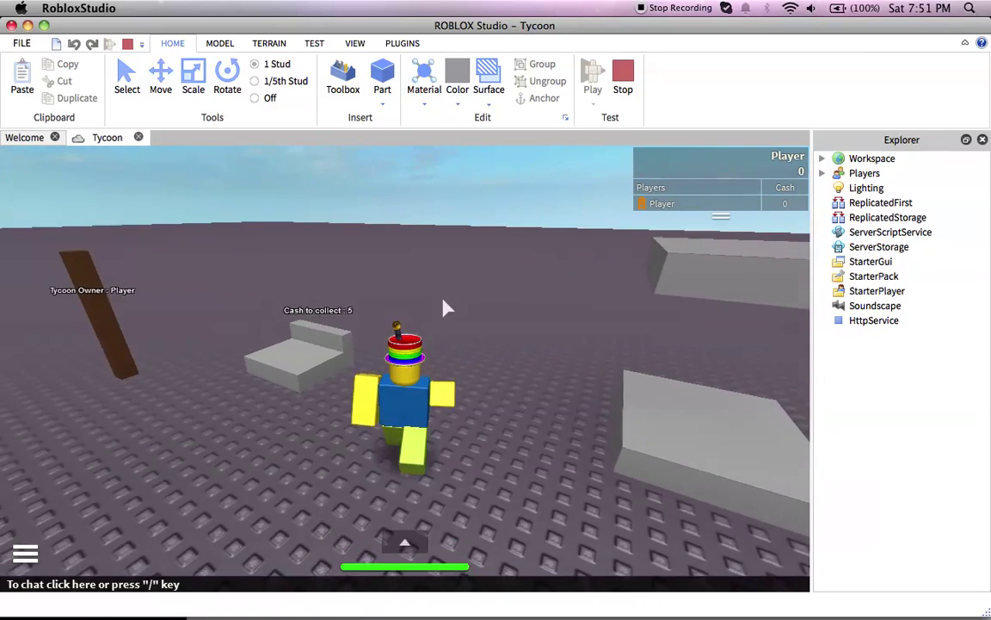
pyautogui.press('Down')
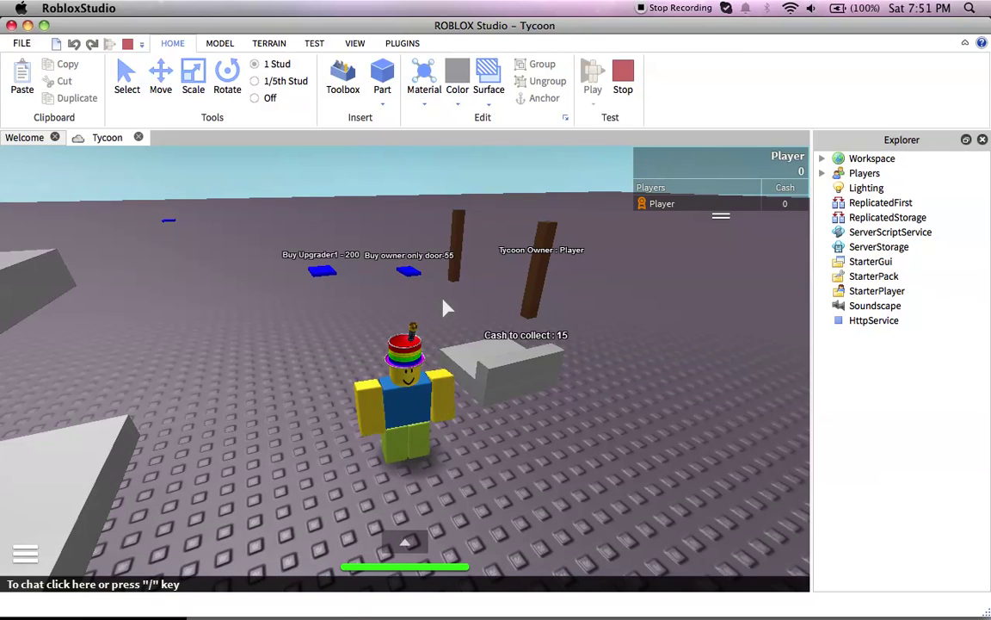
pyautogui.press('d')
# Walk over and step on the Buy Walls - 20 pad to purchase the walls
pyautogui.press('w')
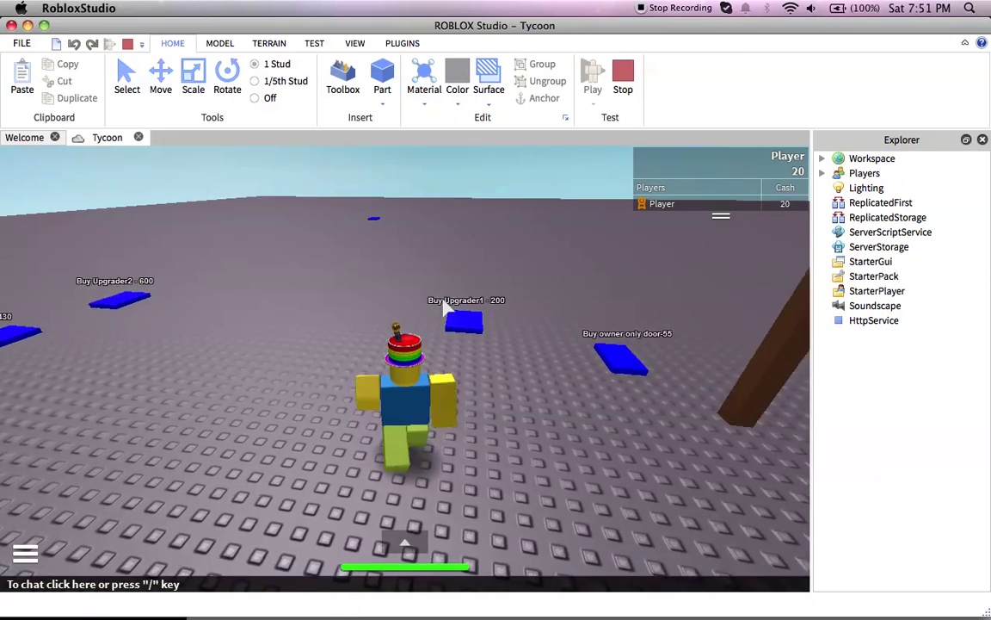
pyautogui.press('w')
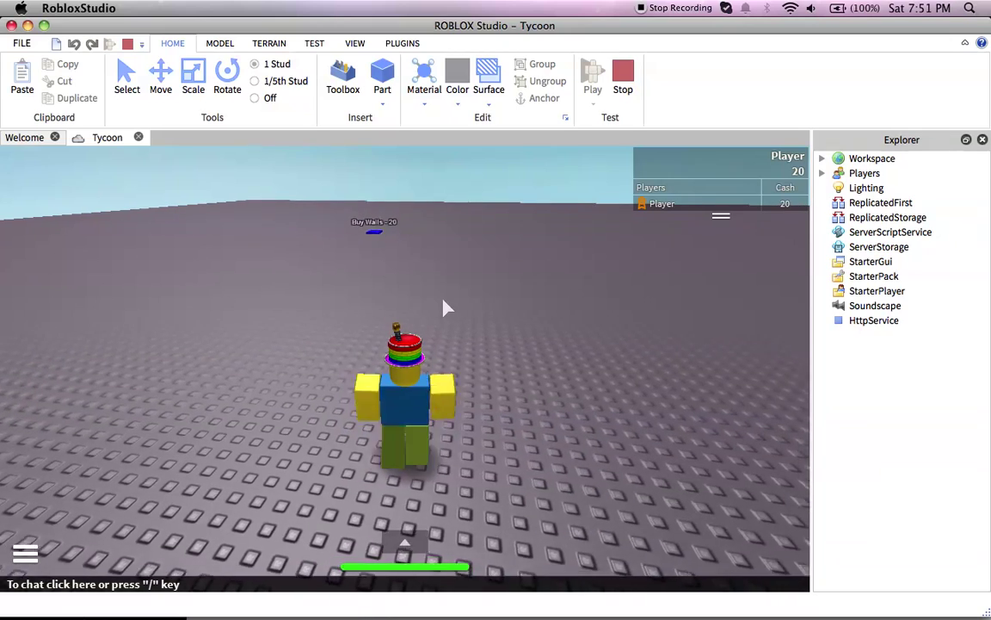
pyautogui.press('w')
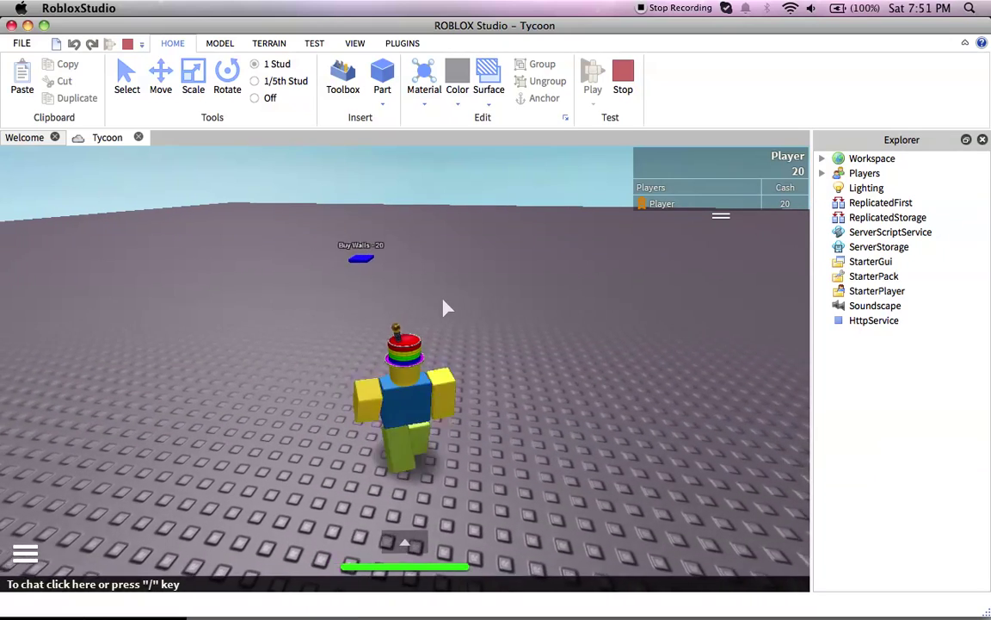
pyautogui.press('w')
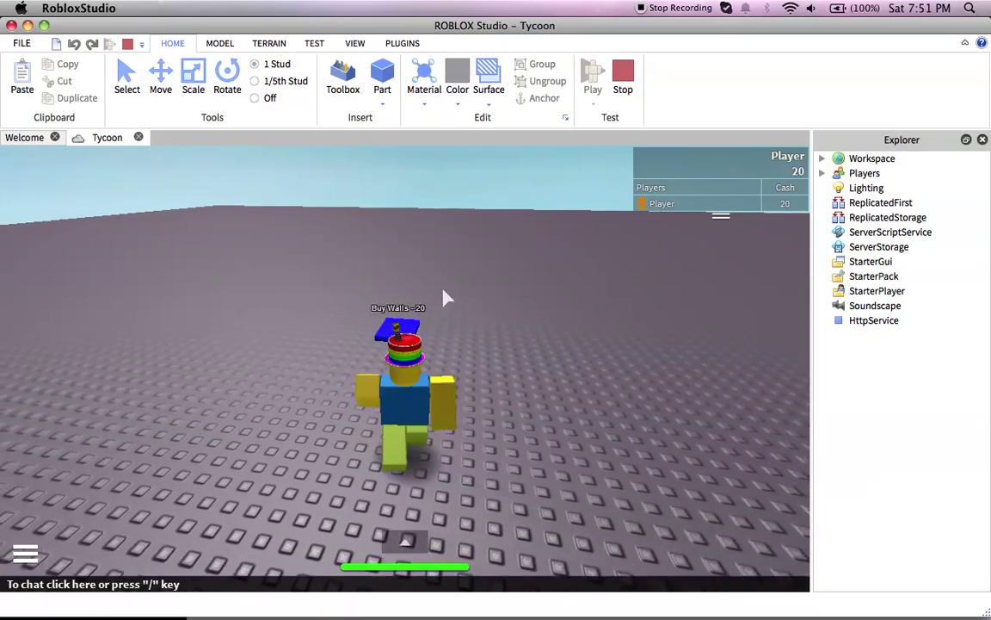
# Turn to the newly appeared wall, walk up to it and jump onto its top
pyautogui.press('d')
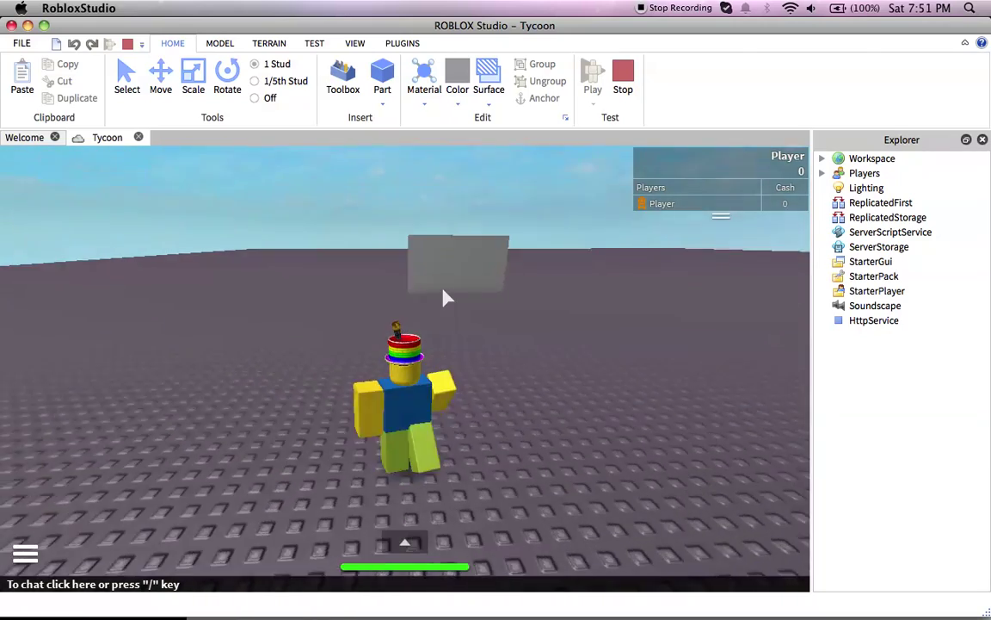
pyautogui.press('w')
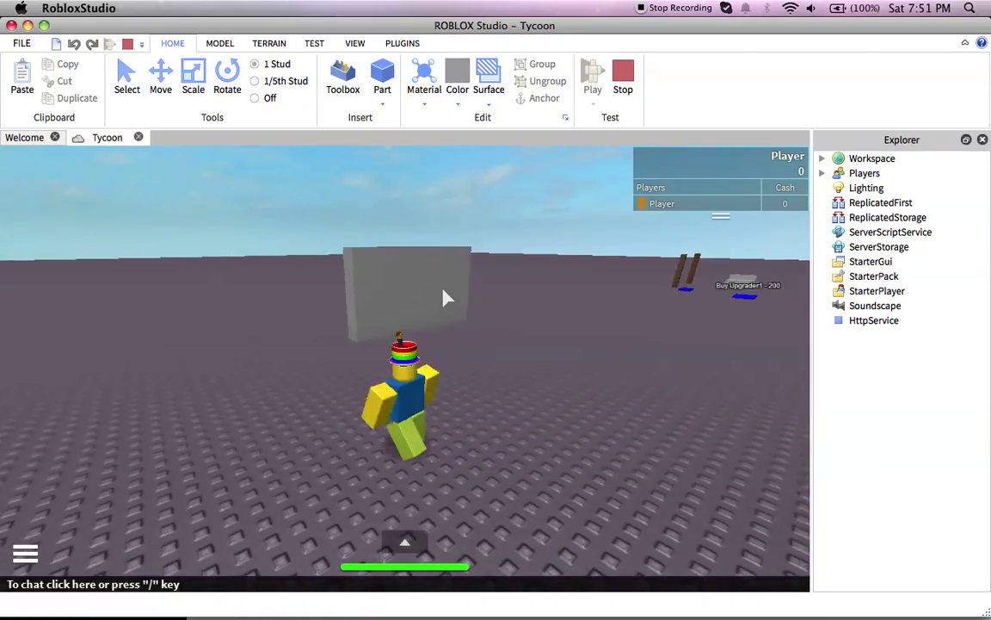
pyautogui.press('w')
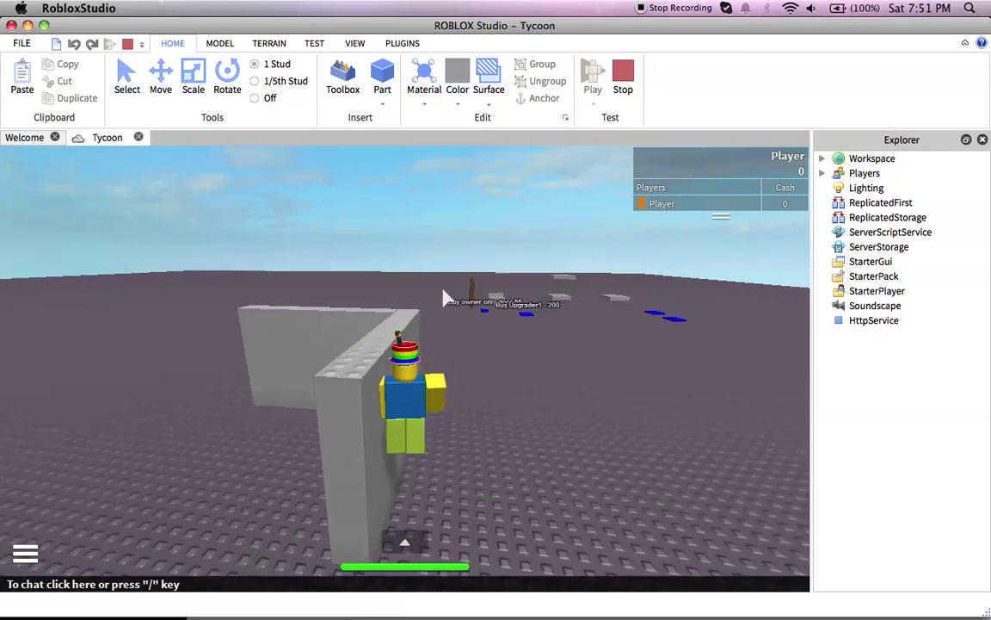
pyautogui.press('space')
# Walk past the upgrader pads and Tycoon Owner post onto the cash collector to collect cash
pyautogui.press('w')
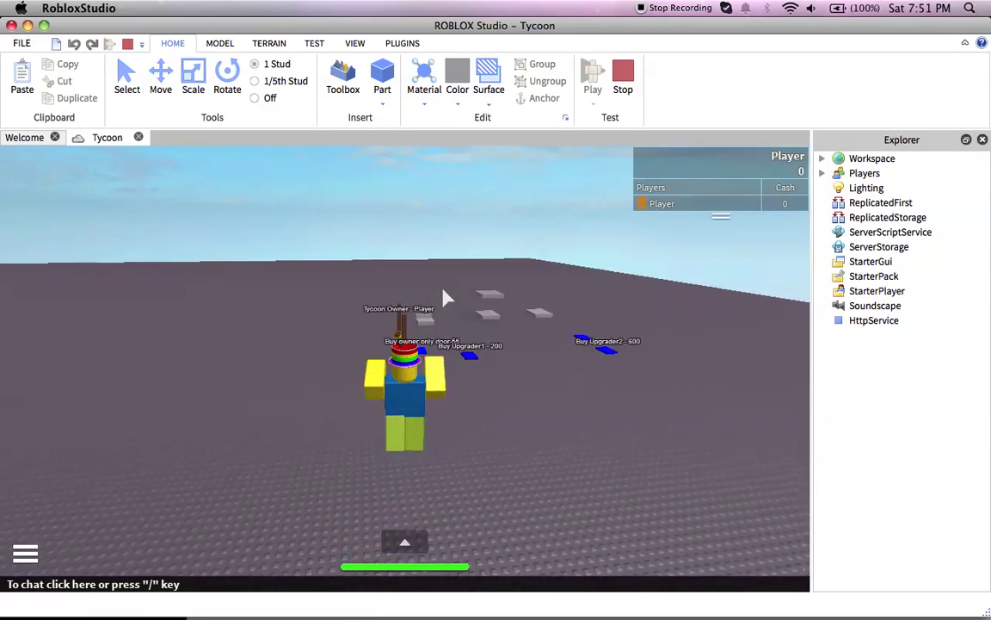
pyautogui.press('w')
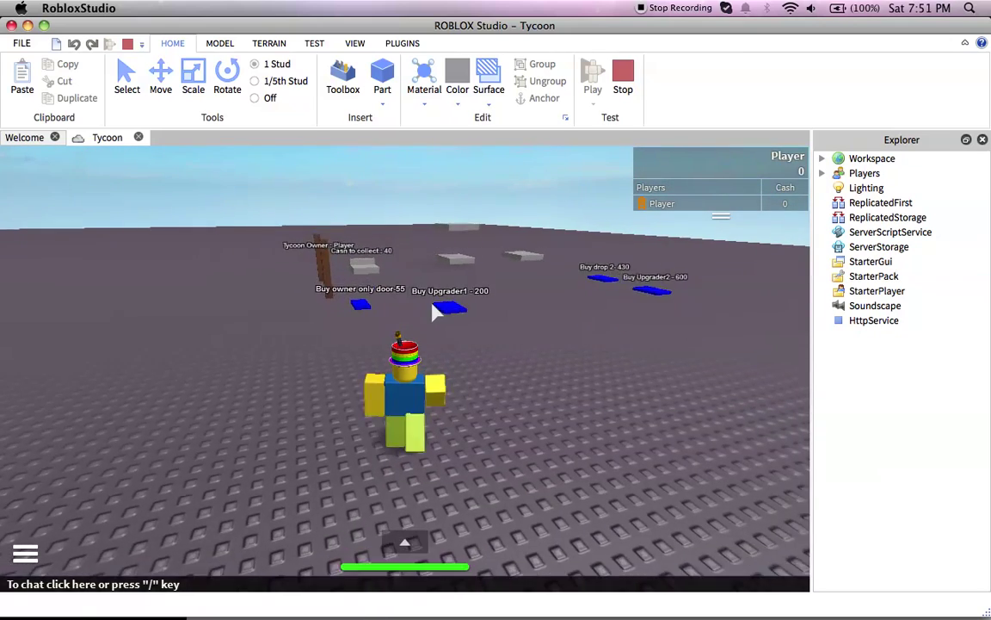
pyautogui.press('w')
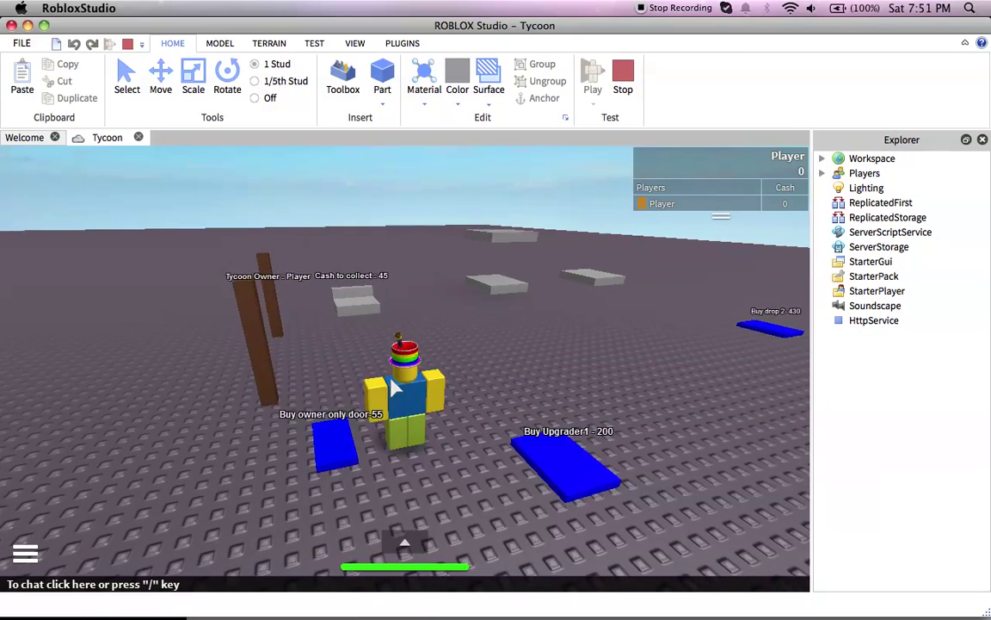
pyautogui.press('w')
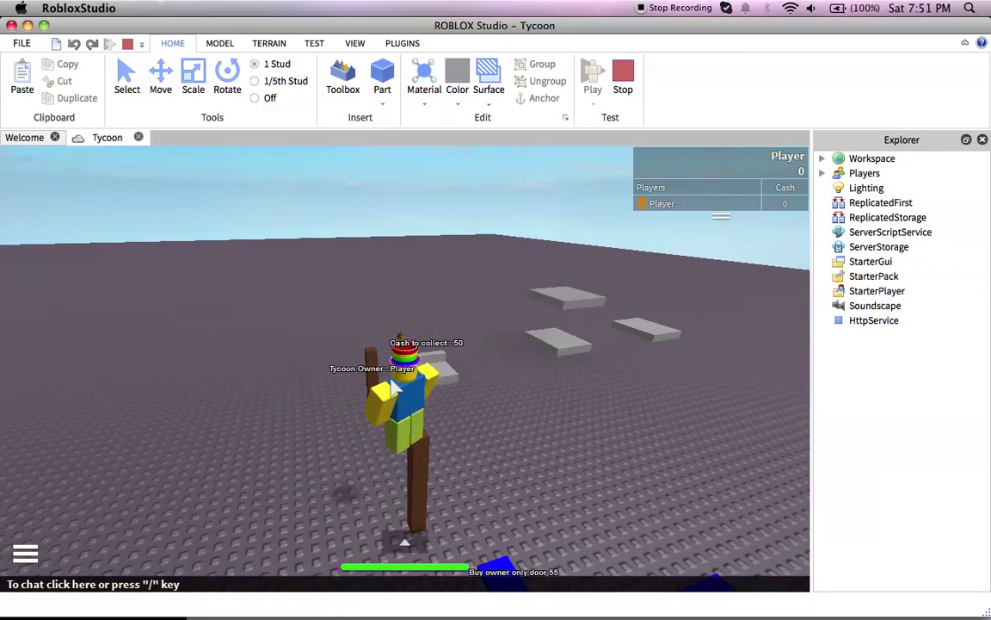
pyautogui.press('w')
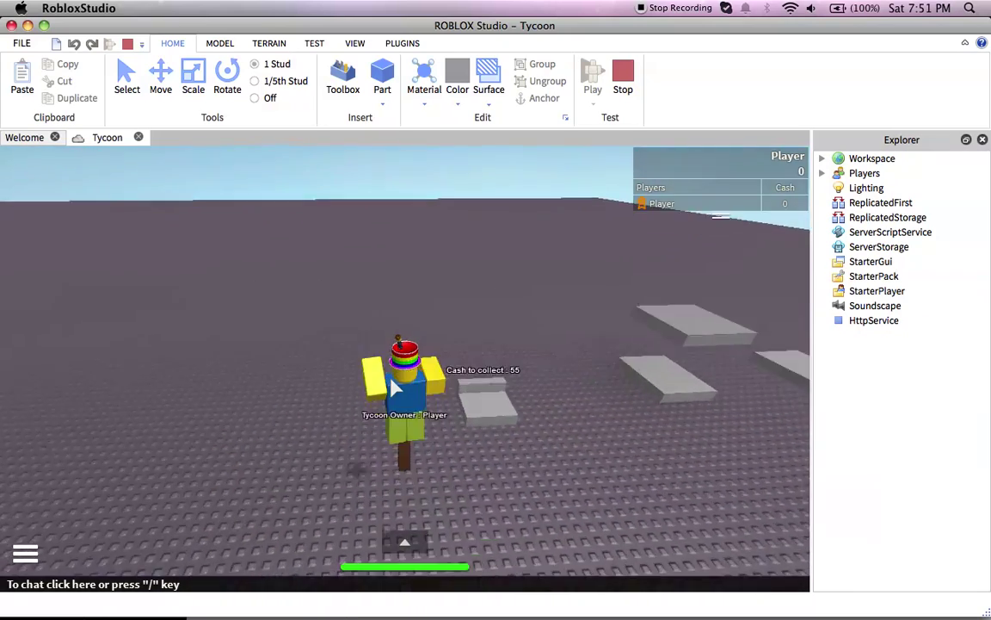
pyautogui.press('w')
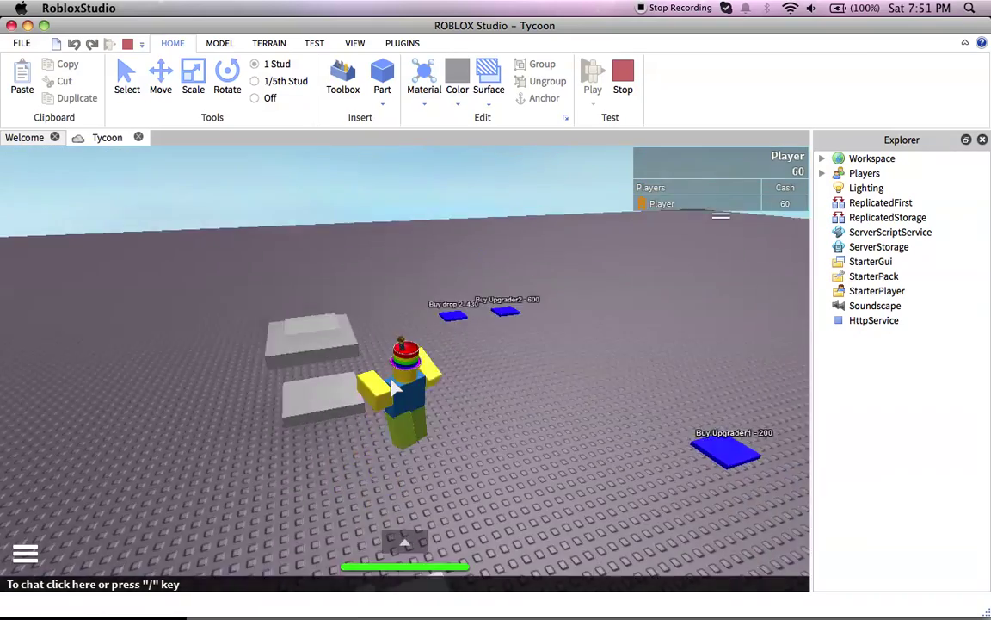
pyautogui.press('w')
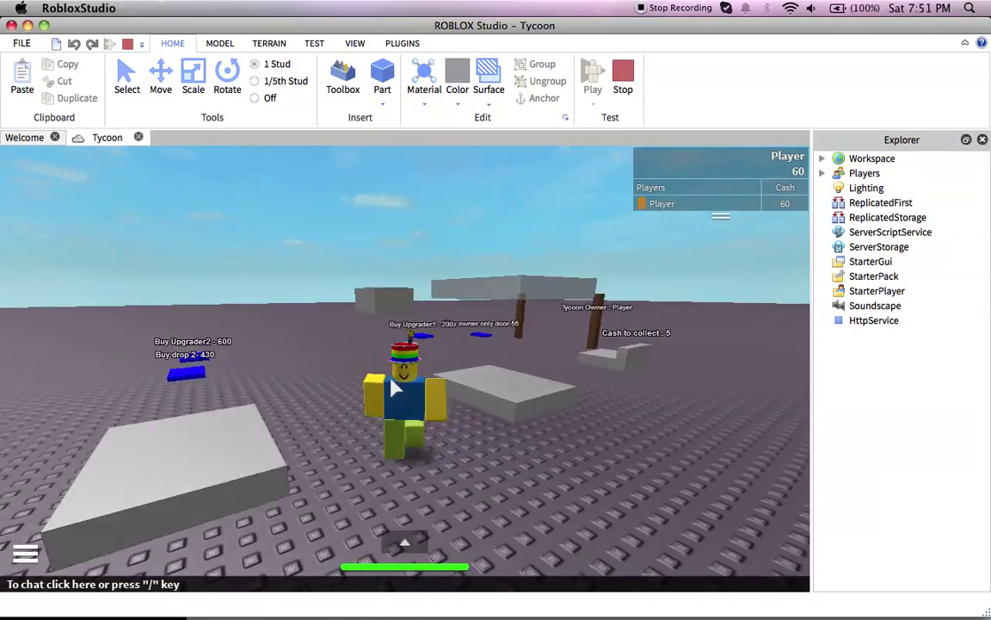
# Move around under the raised platform, then jump on top of it
pyautogui.press('d')
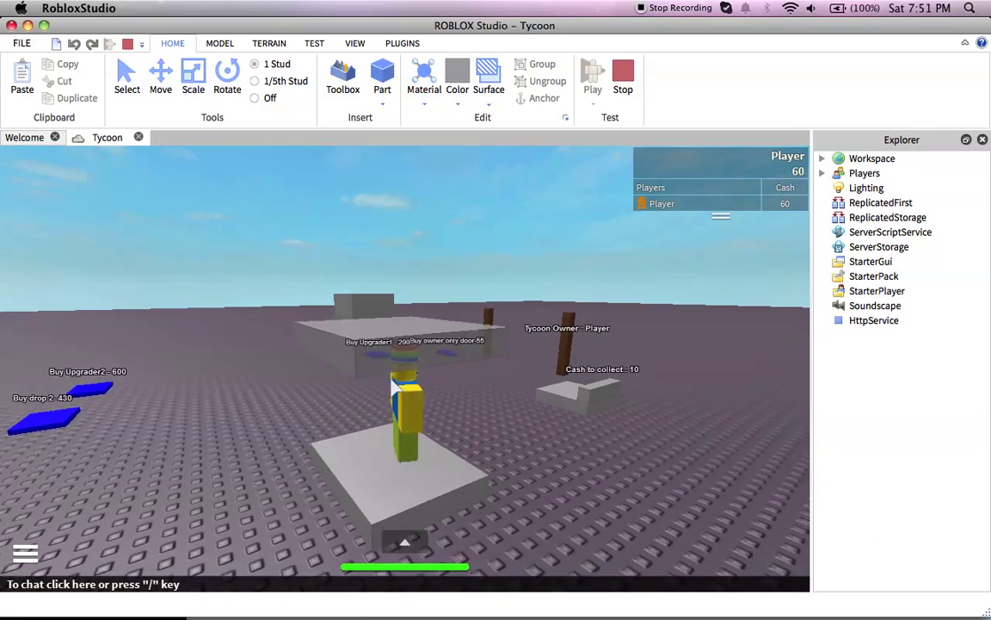
pyautogui.press('a')
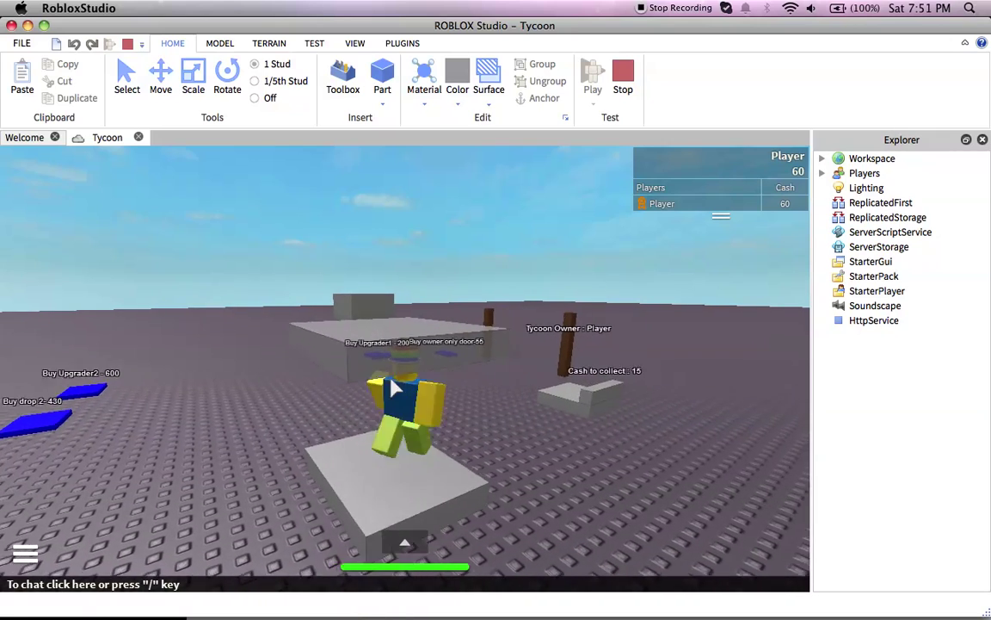
pyautogui.press('d')
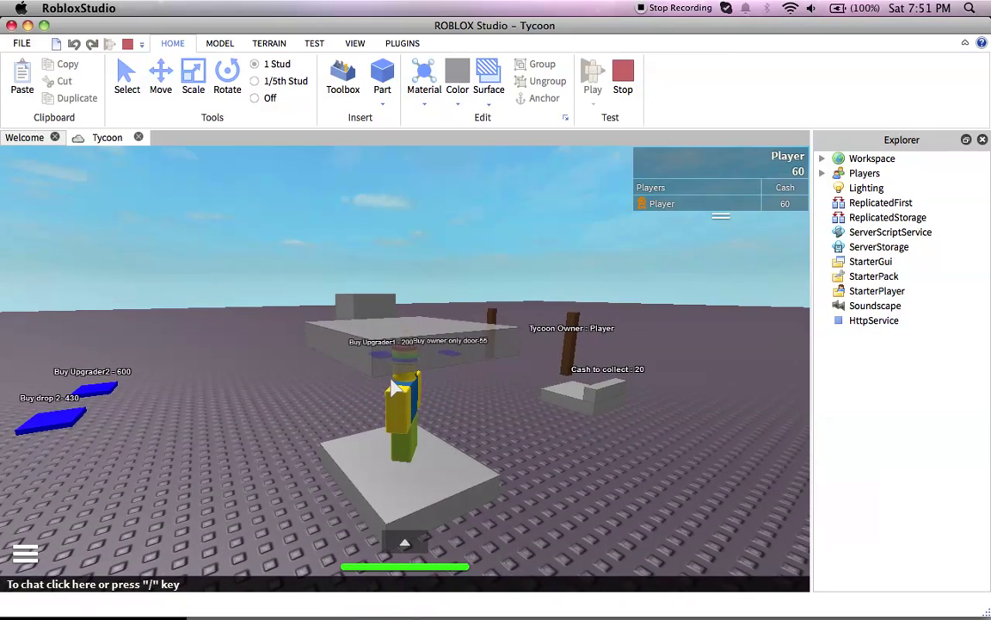
pyautogui.moveTo(392, 388); pyautogui.dragTo(391, 387, button='right')
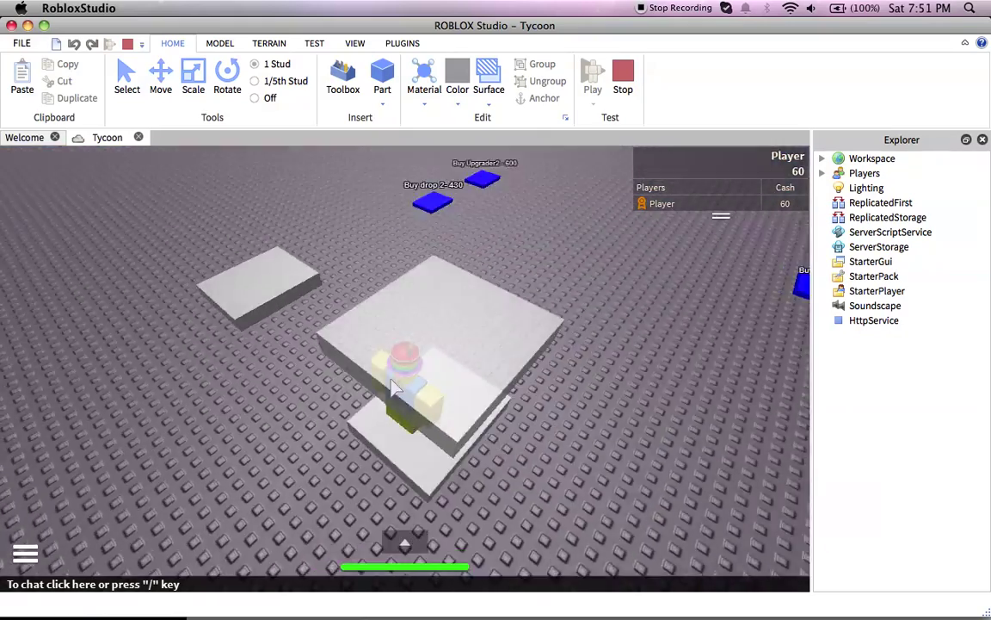
pyautogui.press('space')
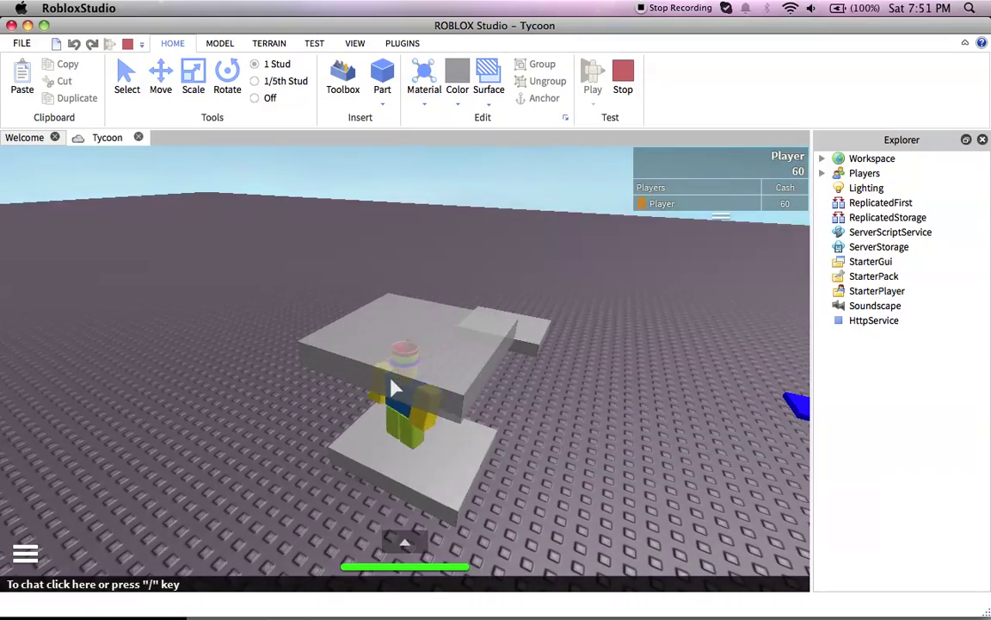
pyautogui.moveTo(394, 387); pyautogui.dragTo(394, 387, button='right')
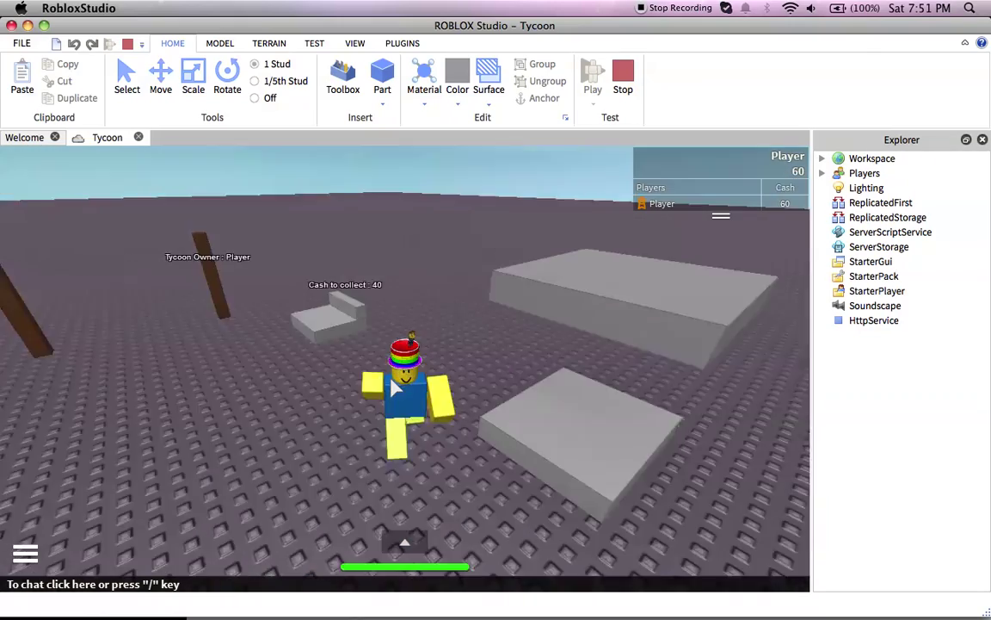
# Collect cash from the collector pad again while swinging the camera around
pyautogui.press('d')
pyautogui.moveTo(394, 388); pyautogui.dragTo(394, 387, button='right')
pyautogui.press('w')
pyautogui.press('w')
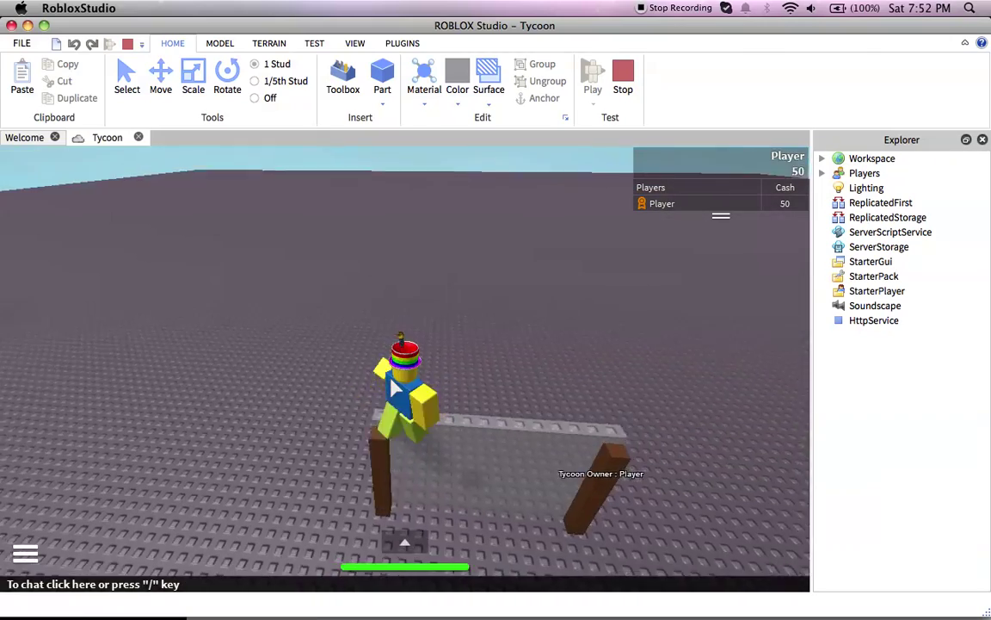
pyautogui.moveTo(393, 386); pyautogui.dragTo(395, 388, button='right')
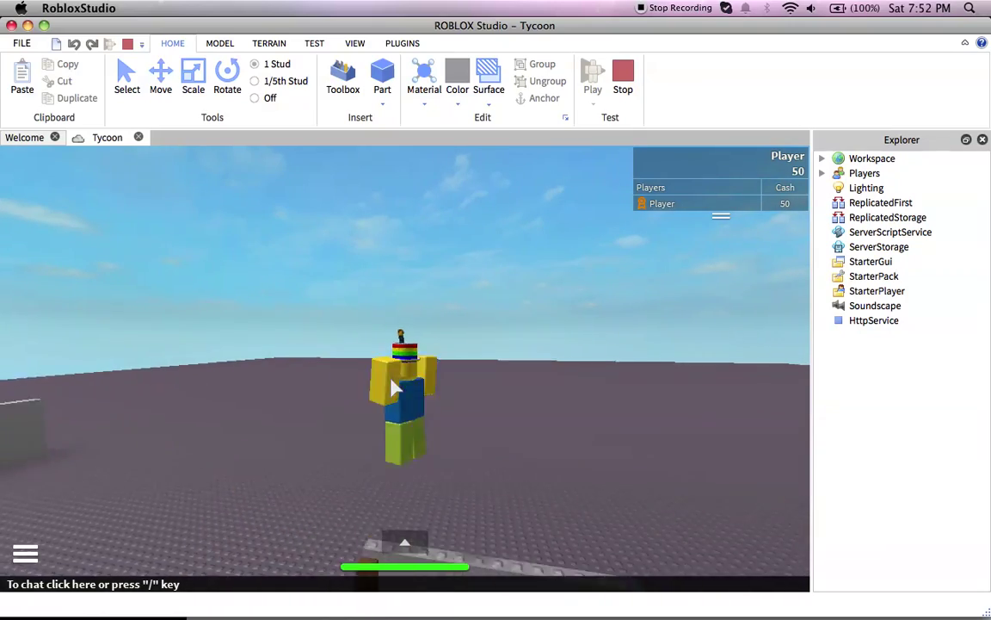
pyautogui.moveTo(394, 386); pyautogui.dragTo(394, 387, button='right')
pyautogui.press('w')
pyautogui.press('w')
pyautogui.press('w')
# Walk toward the owner sign and look around at the grey and blue buy pads
pyautogui.press('s')
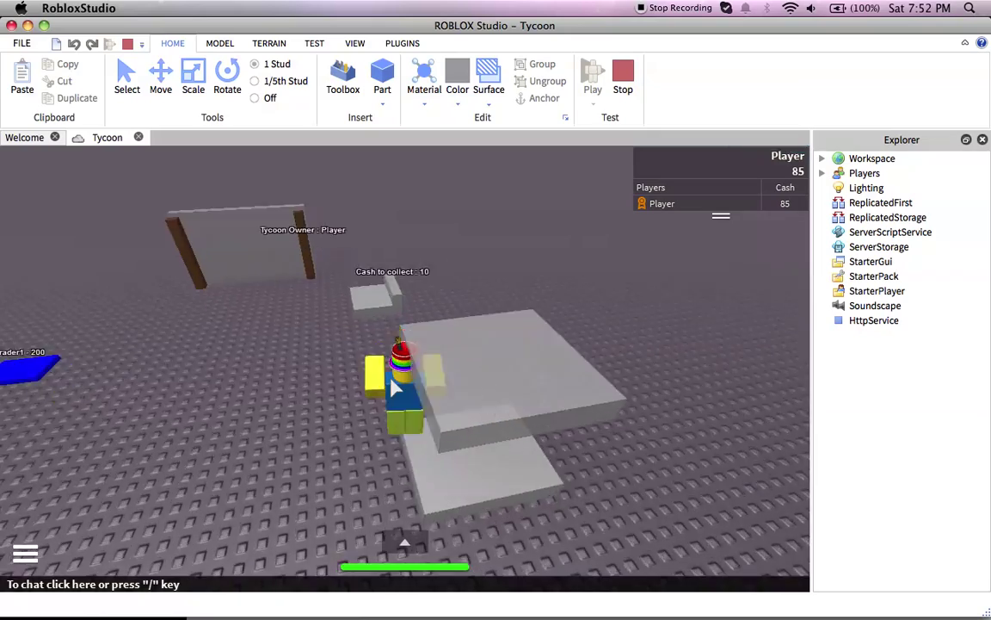
pyautogui.press('w')
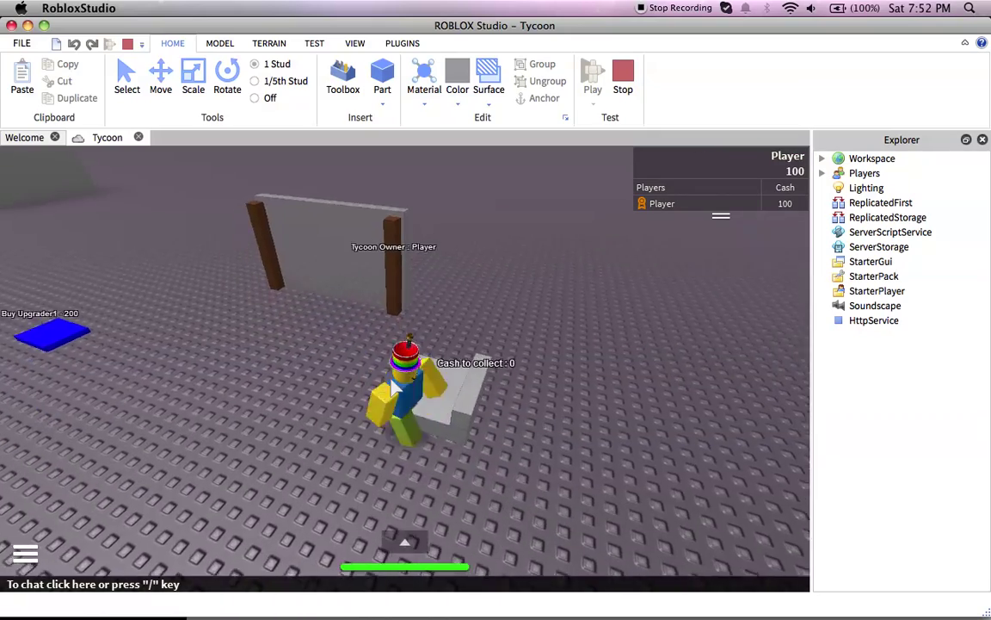
pyautogui.moveTo(393, 387); pyautogui.dragTo(394, 388, button='right')
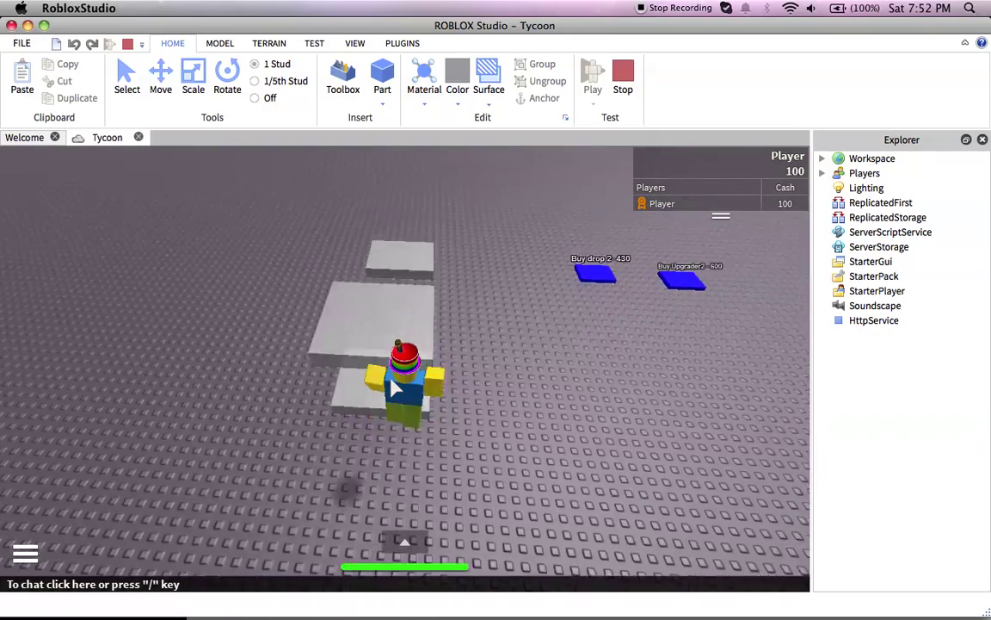
pyautogui.moveTo(393, 387); pyautogui.dragTo(394, 388, button='right')
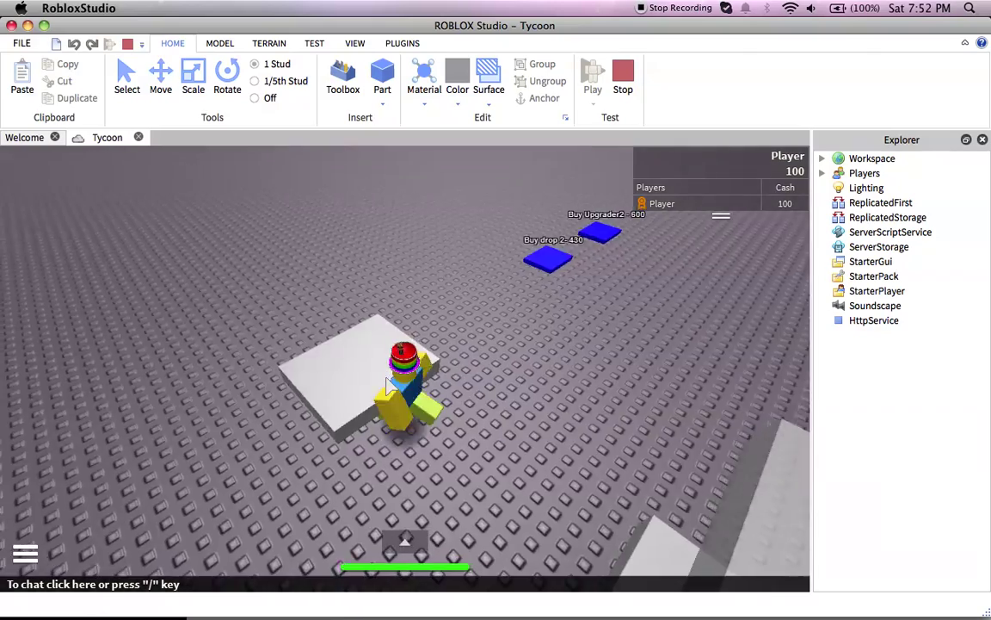
pyautogui.press('Right')
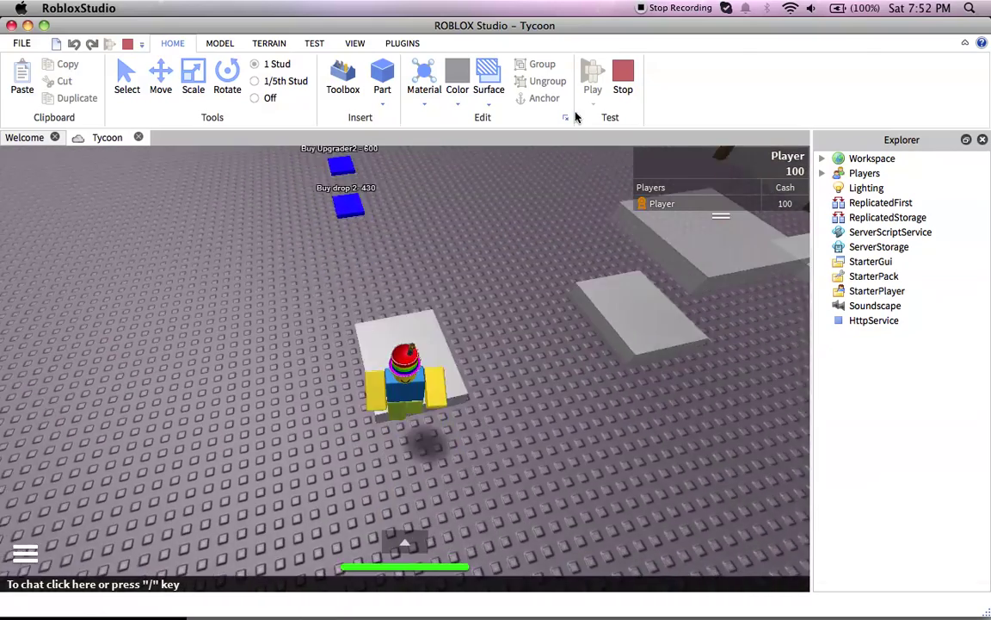